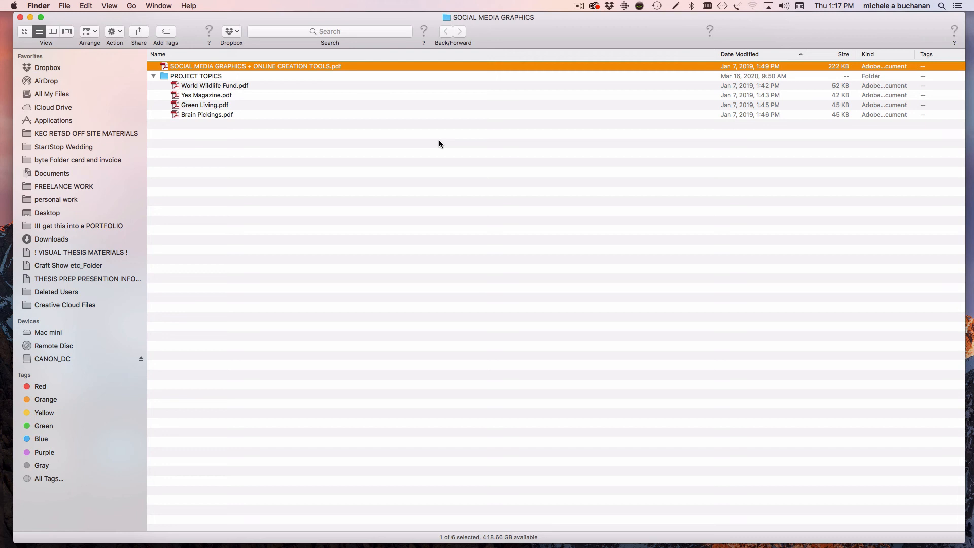
- Preview the assignment brief SOCIAL MEDIA GRAPHICS + ONLINE CREATION TOOLS.pdf and close the preview
click(270, 66)
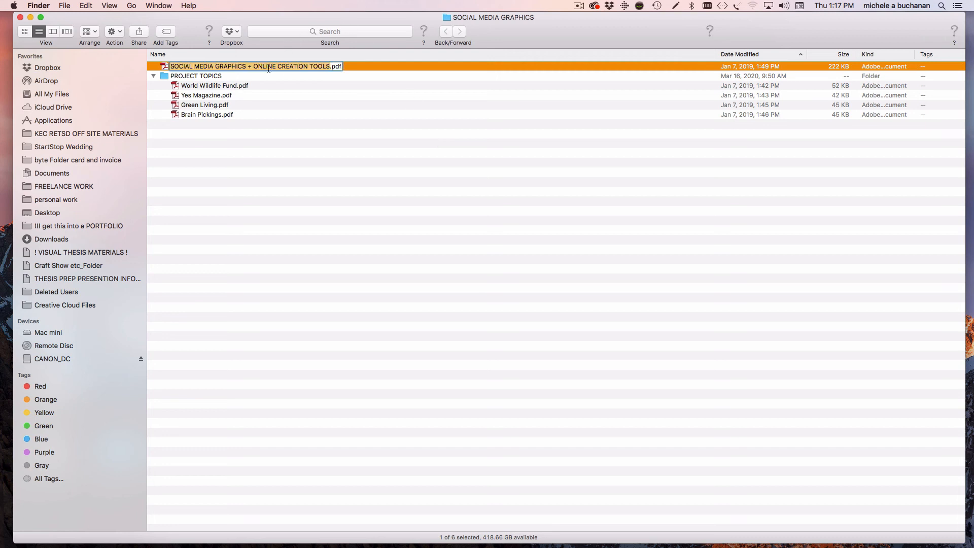
click(272, 94)
click(235, 63)
key(space)
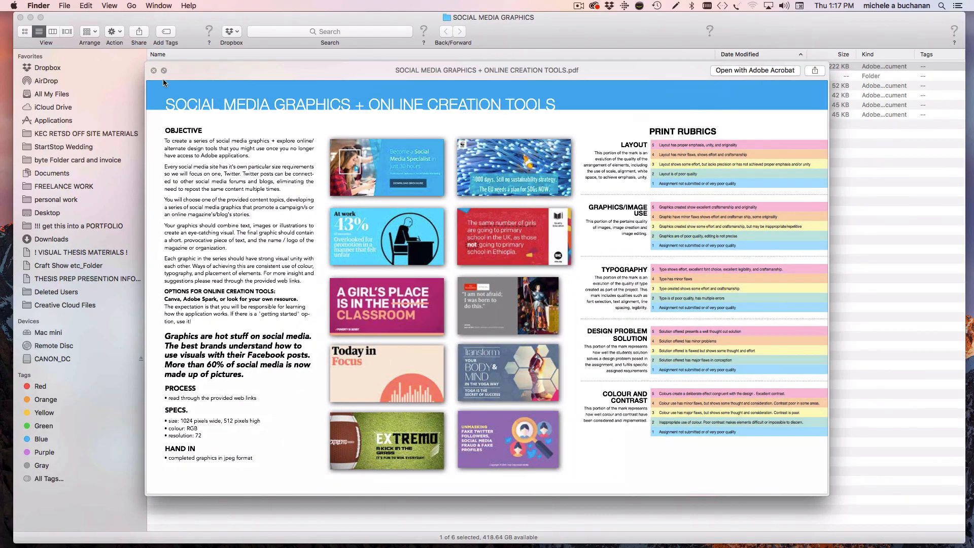
click(153, 71)
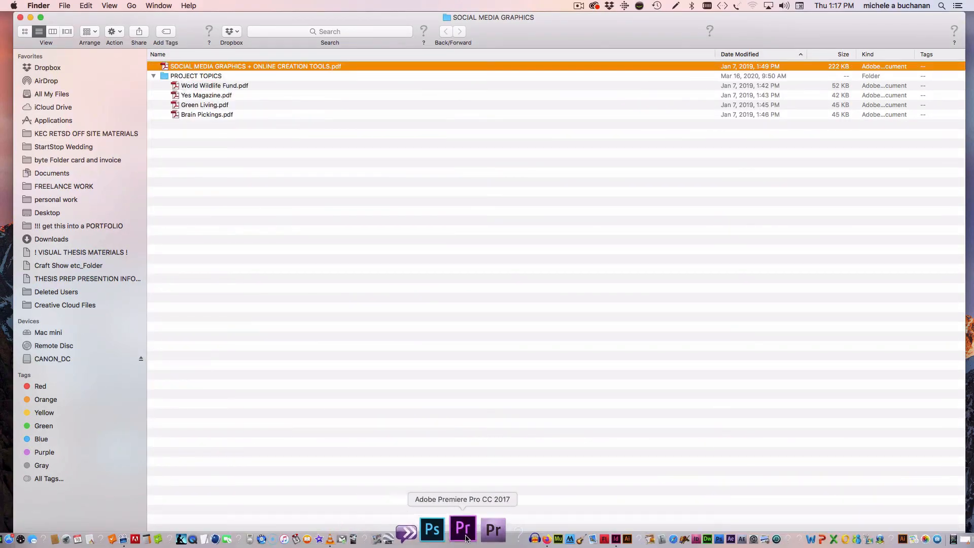
- Switch to Firefox, search the web for "canva" and open the Canva website from the results
click(502, 530)
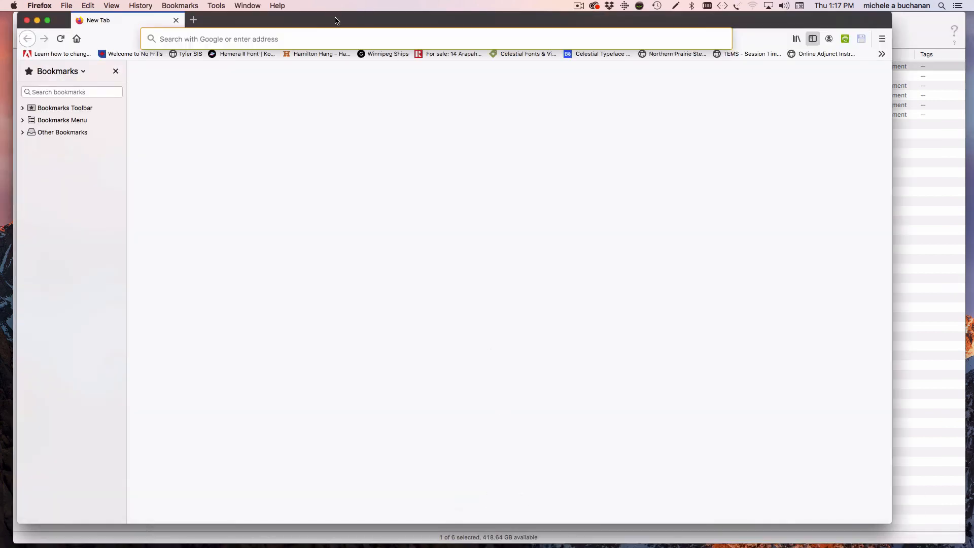
click(325, 38)
text(canva)
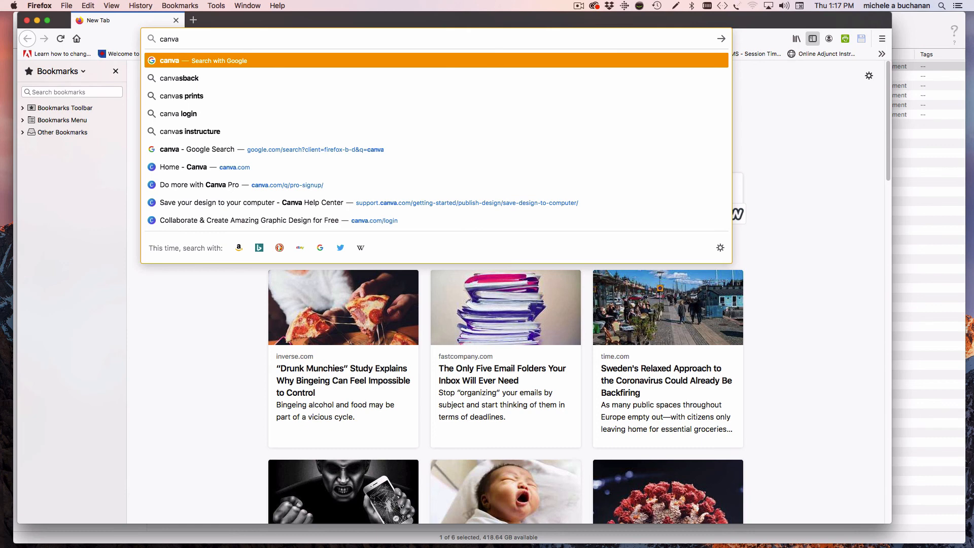
key(Return)
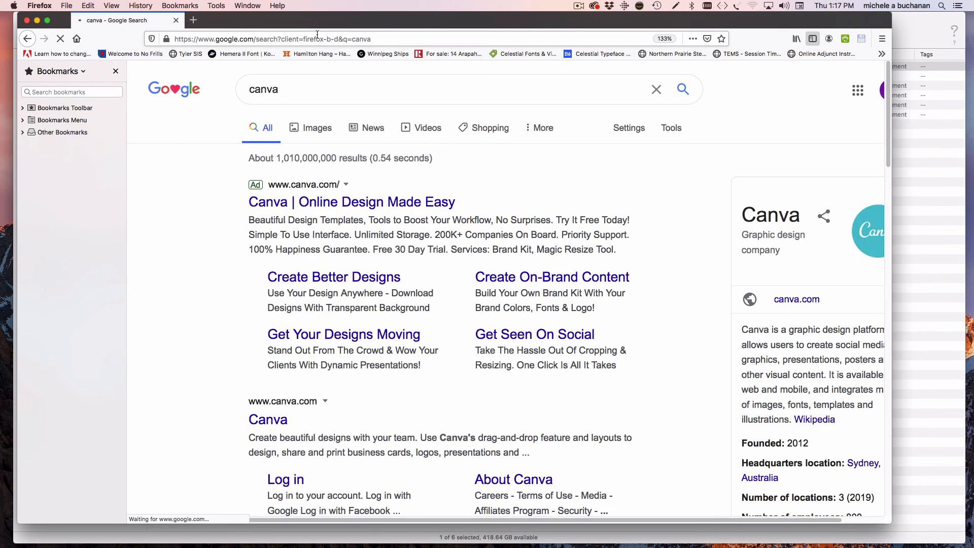
click(356, 203)
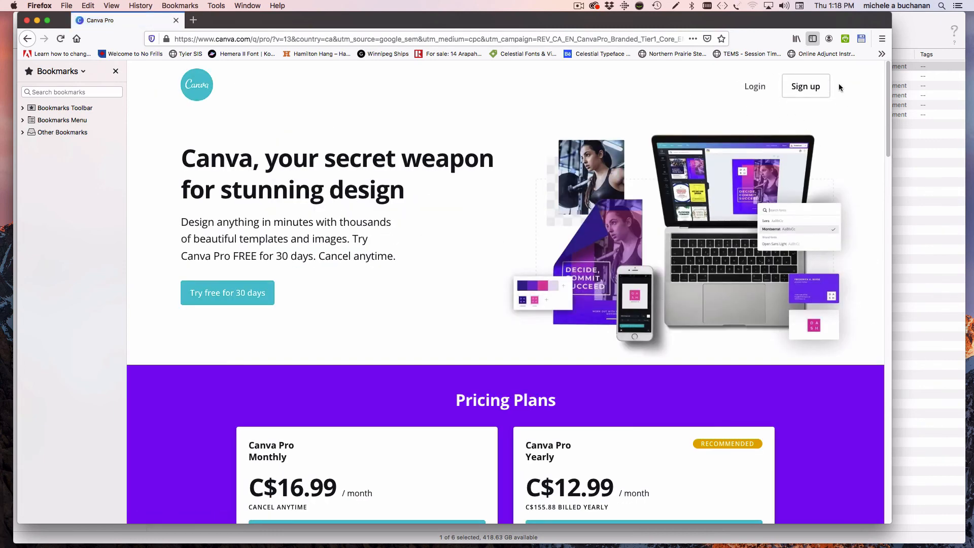
- Go from Canva's sign-up page to the log-in for existing accounts and skip Canva Pro for now
click(807, 89)
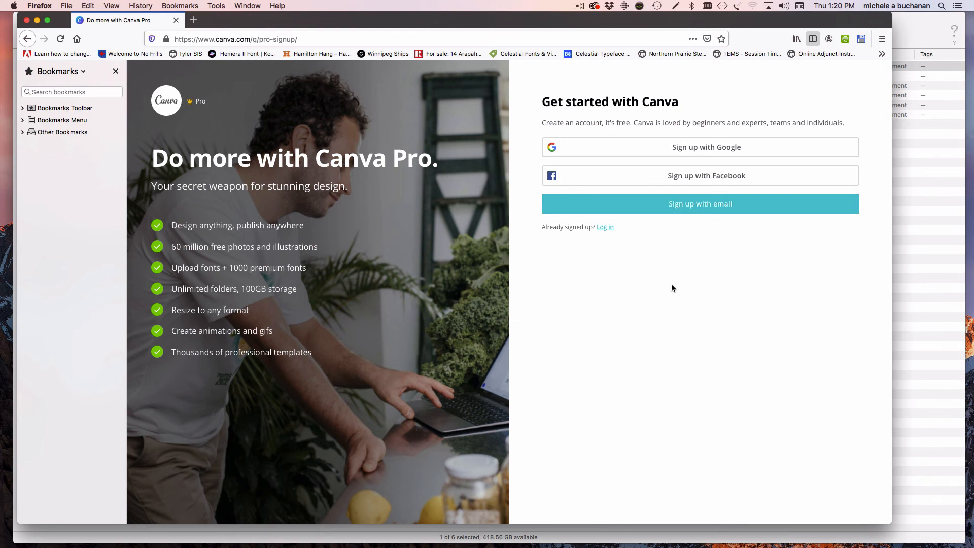
click(604, 228)
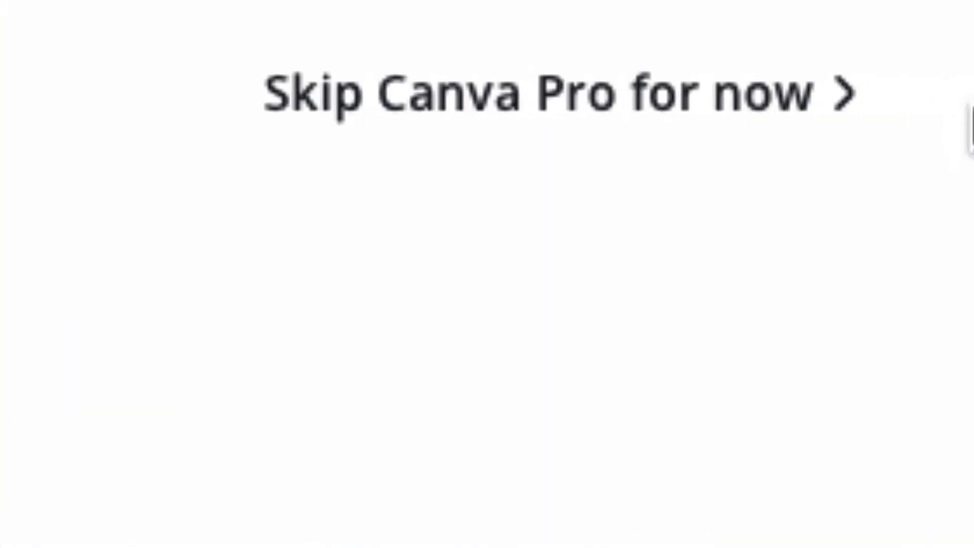
click(742, 107)
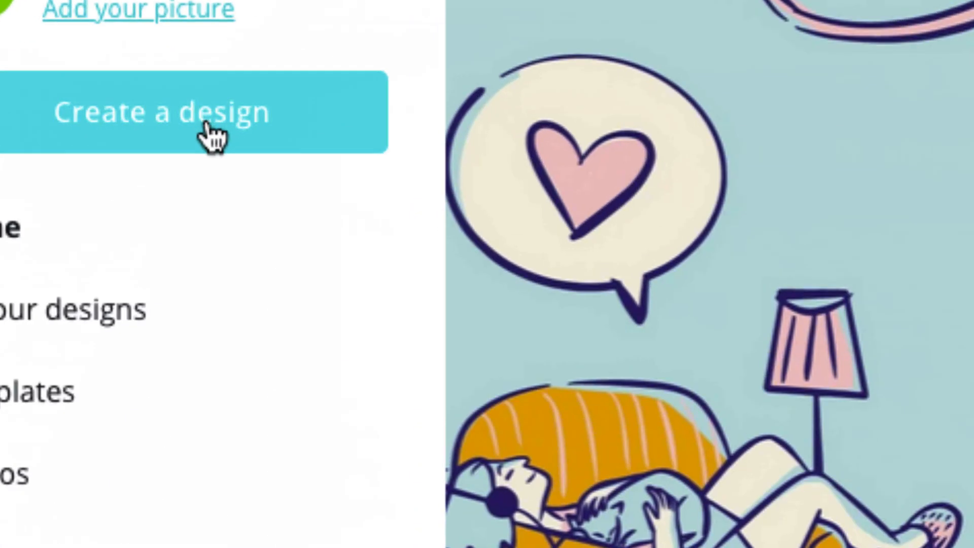
- Create a new design by searching the design types for "twitter" and choosing Twitter Post
click(213, 134)
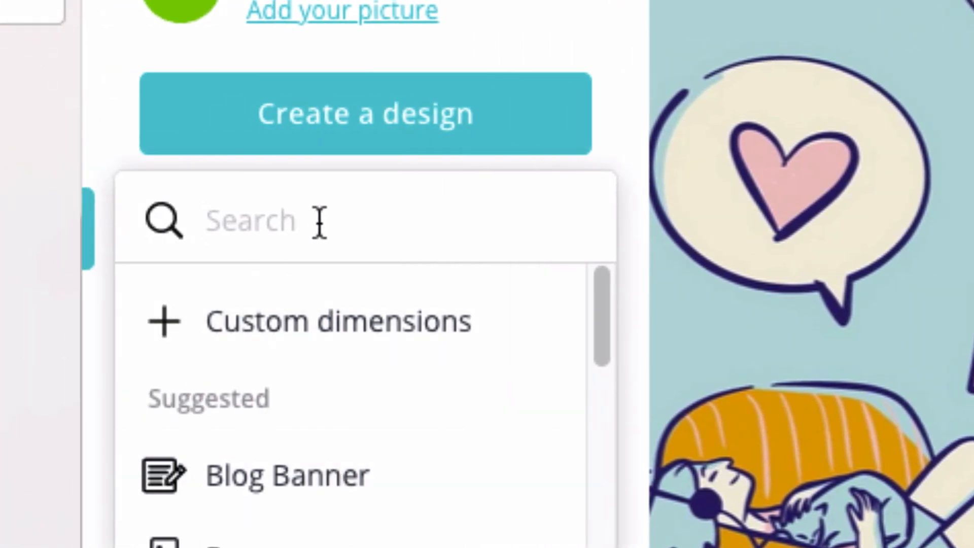
text(twitter)
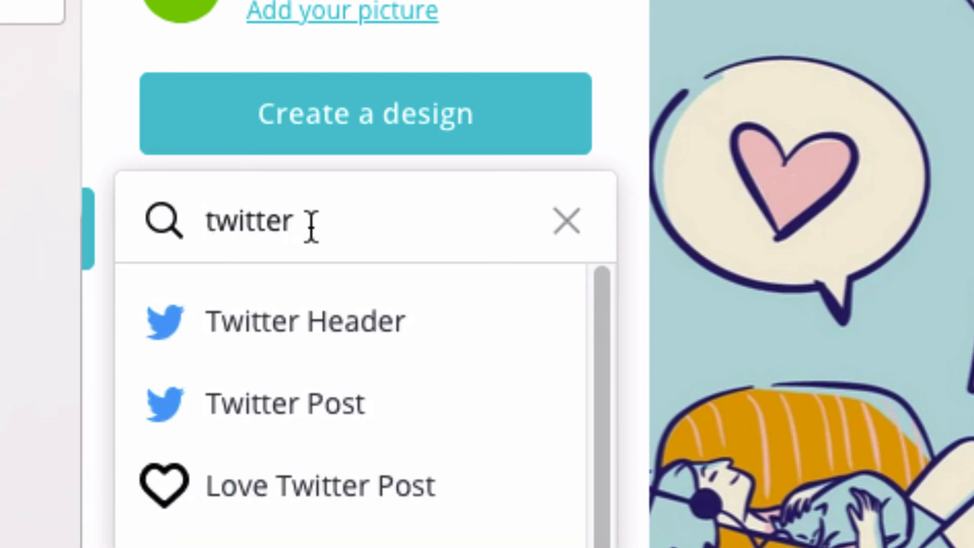
click(315, 410)
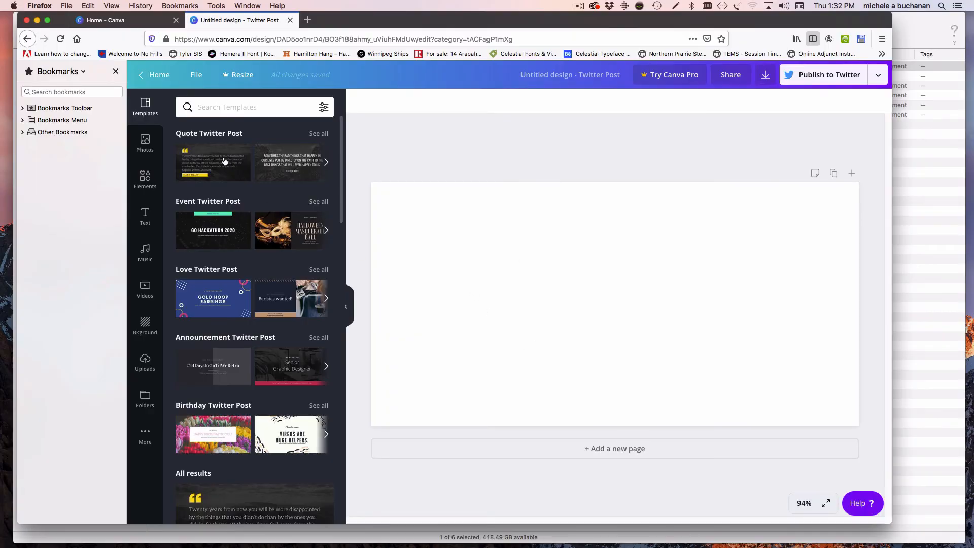
- Search the Twitter Post templates for "sky" and apply the "The Road Less Traveled" template to the blank page
scroll(238, 371, down, 15)
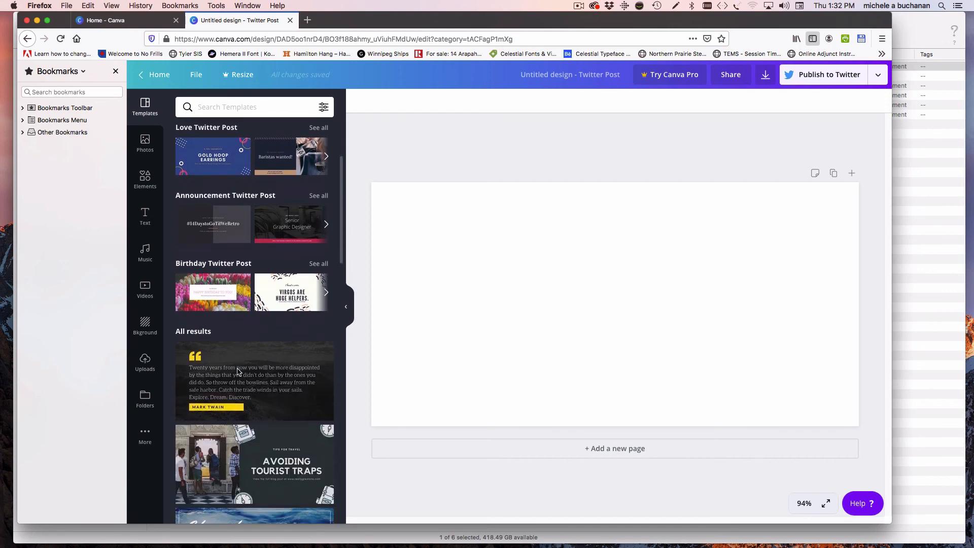
scroll(238, 371, down, 8)
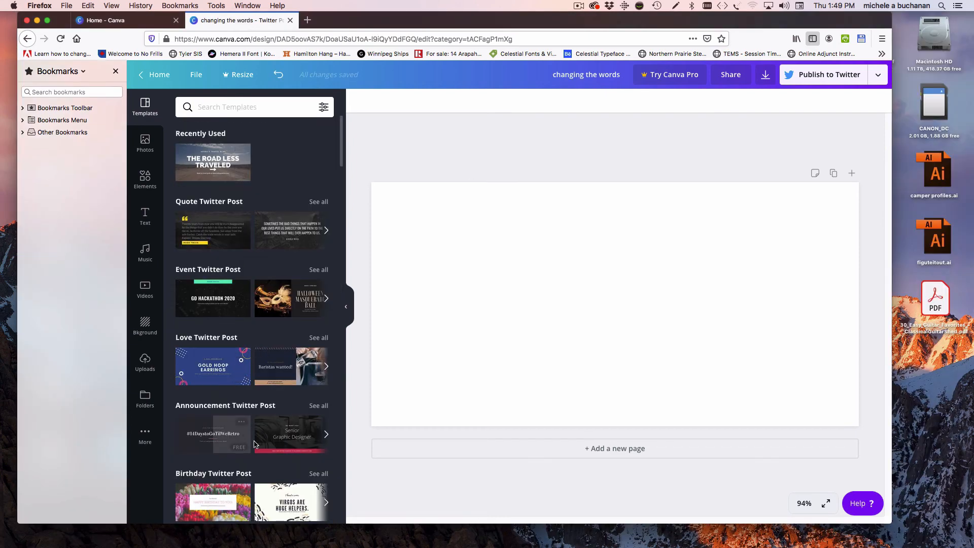
click(220, 108)
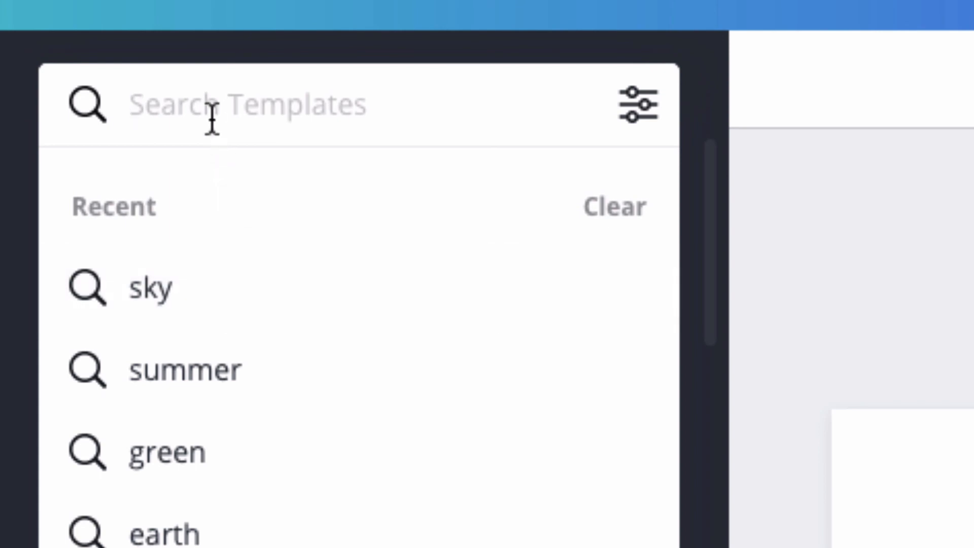
text(sky)
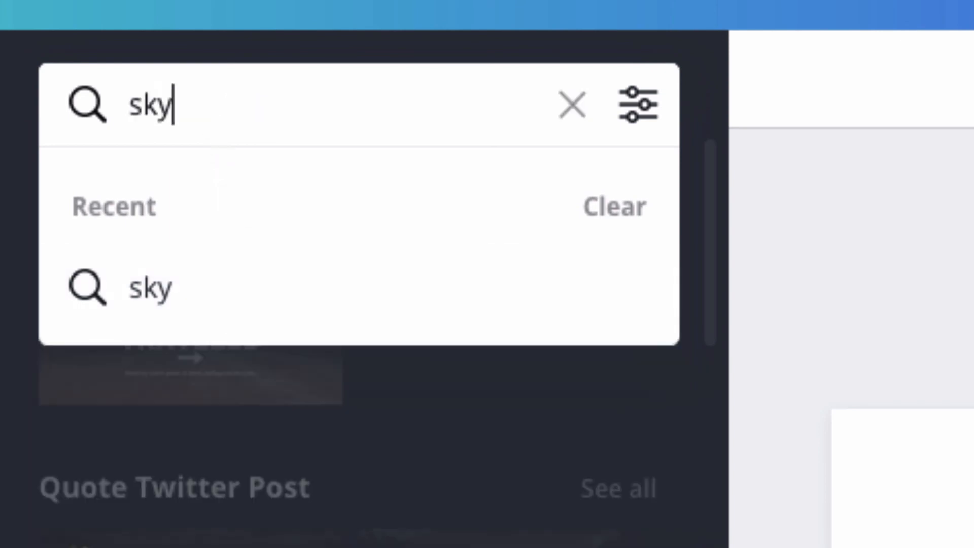
key(Return)
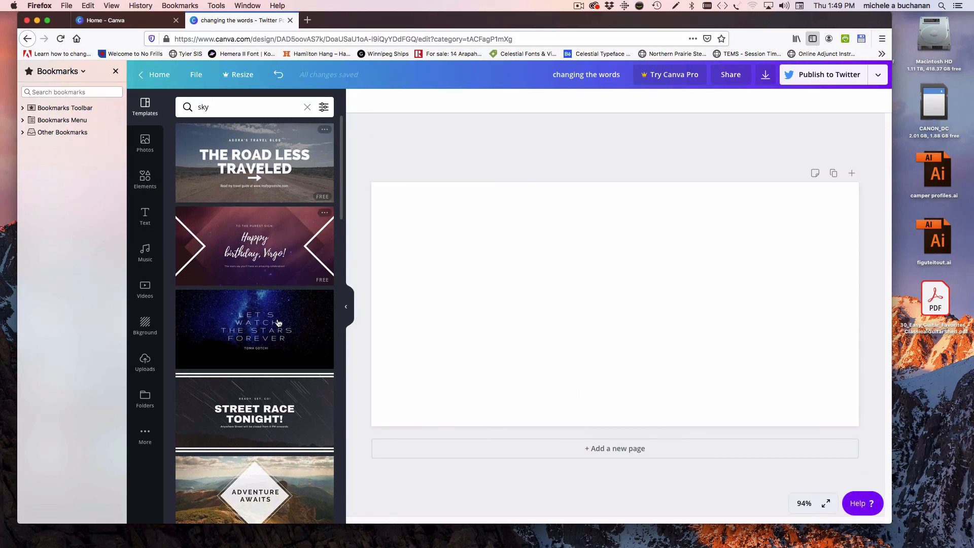
scroll(276, 325, down, 2)
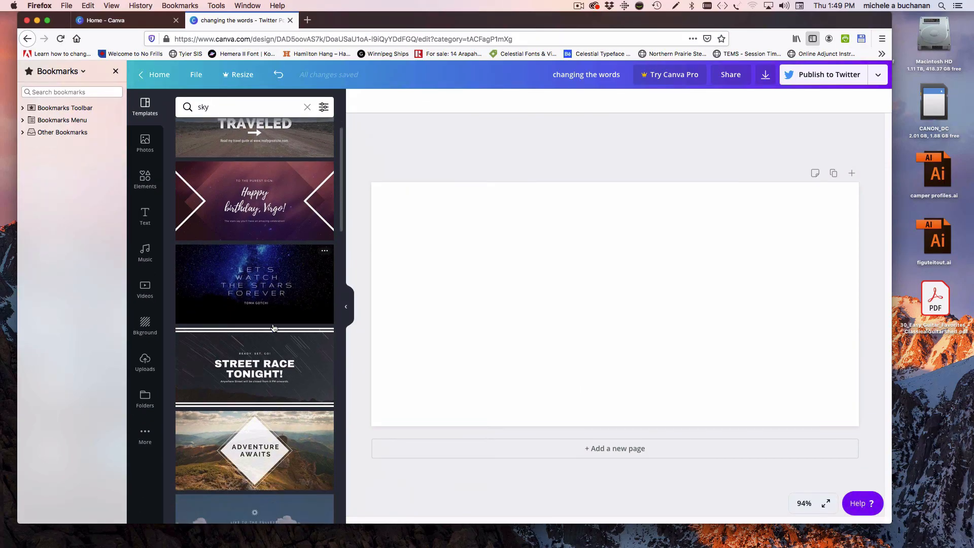
scroll(273, 328, down, 20)
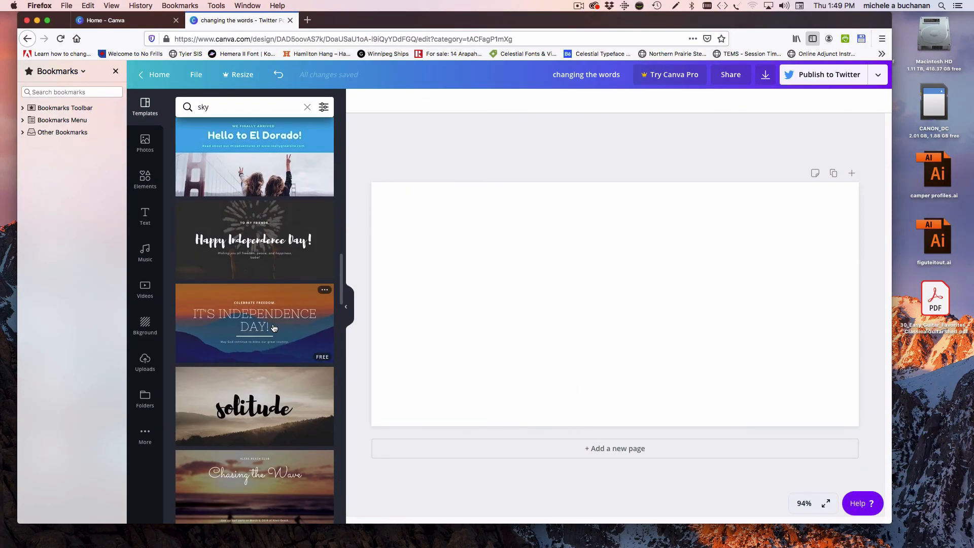
scroll(273, 328, down, 7)
scroll(274, 336, up, 1)
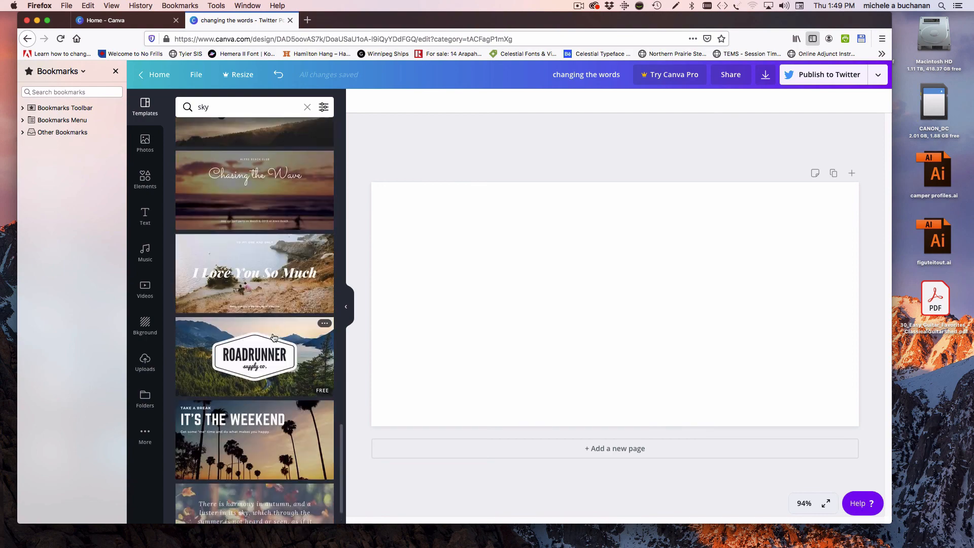
scroll(274, 337, up, 20)
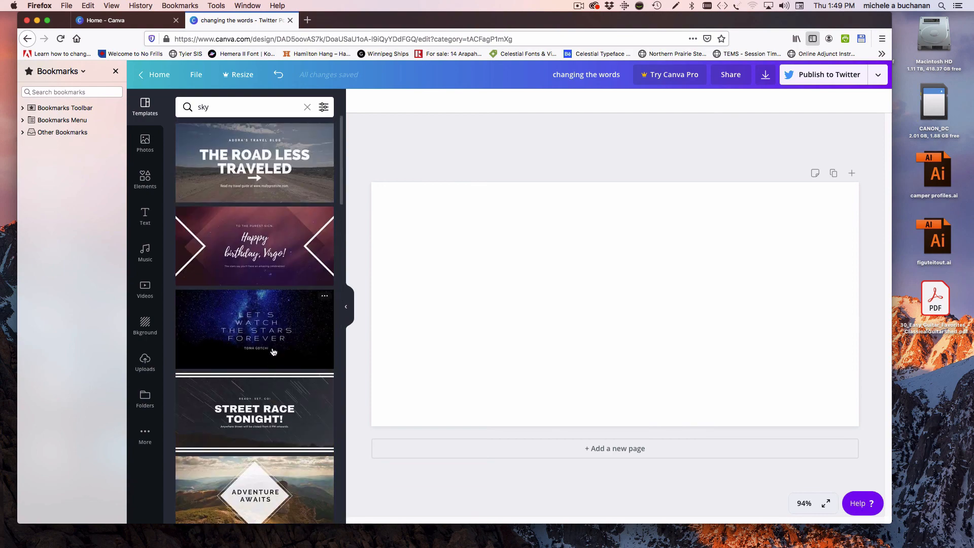
click(245, 164)
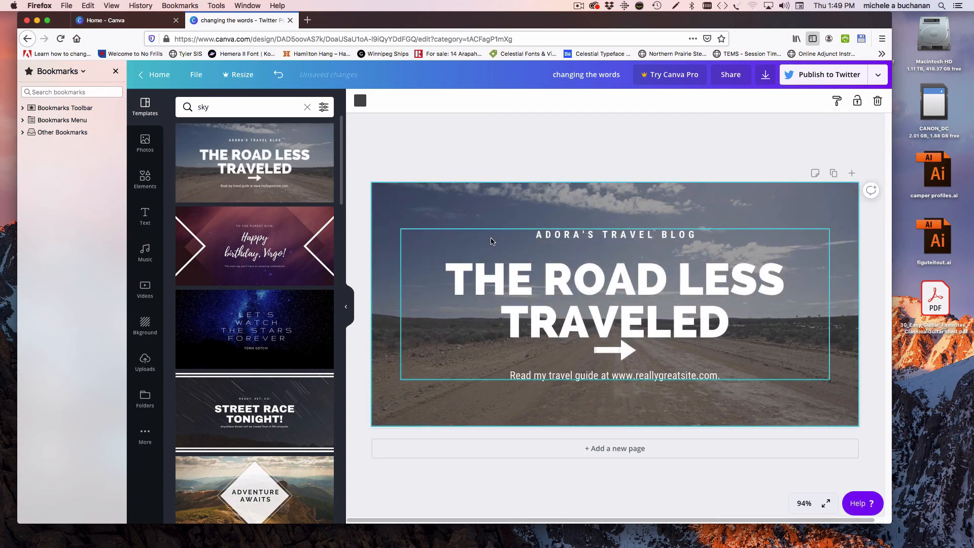
- Move the grouped text slightly up and replace the large heading with "SLIDE ONE"
click(562, 236)
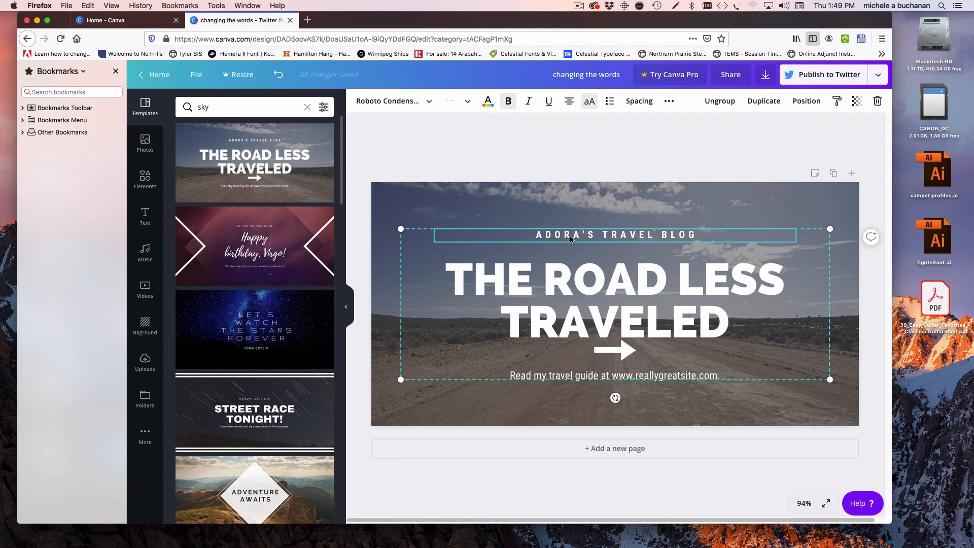
mouse_move(570, 239)
mouse_down()
mouse_move(574, 279)
mouse_move(593, 225)
mouse_move(561, 242)
mouse_move(577, 218)
mouse_move(555, 229)
mouse_move(564, 215)
mouse_move(547, 218)
mouse_move(574, 256)
mouse_move(583, 219)
mouse_move(568, 229)
mouse_up()
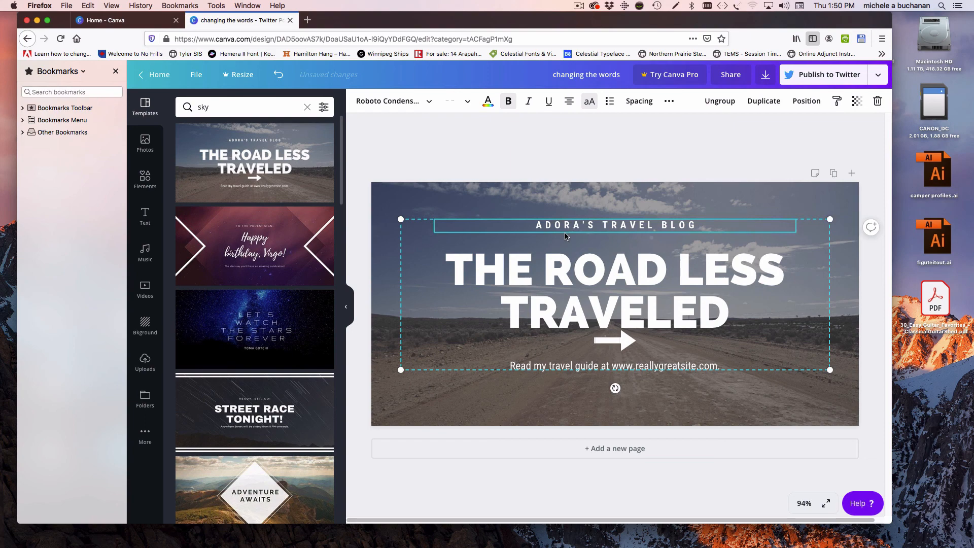
click(607, 276)
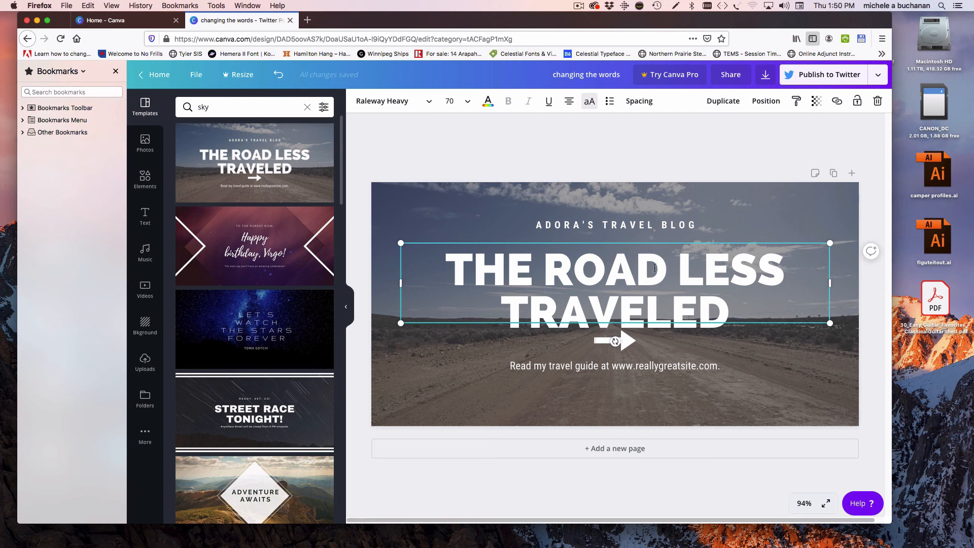
drag(658, 264, 784, 282)
click(784, 281)
drag(729, 311, 450, 264)
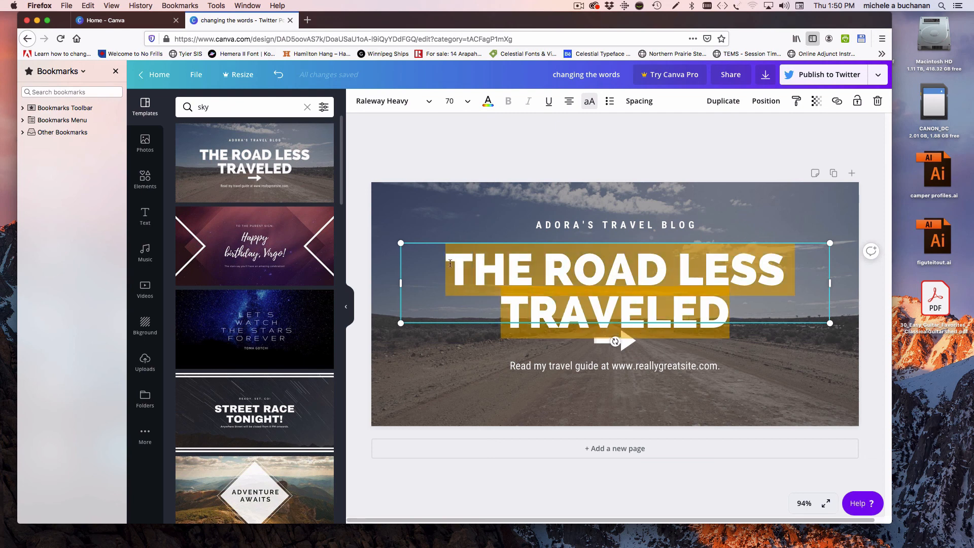
text(S)
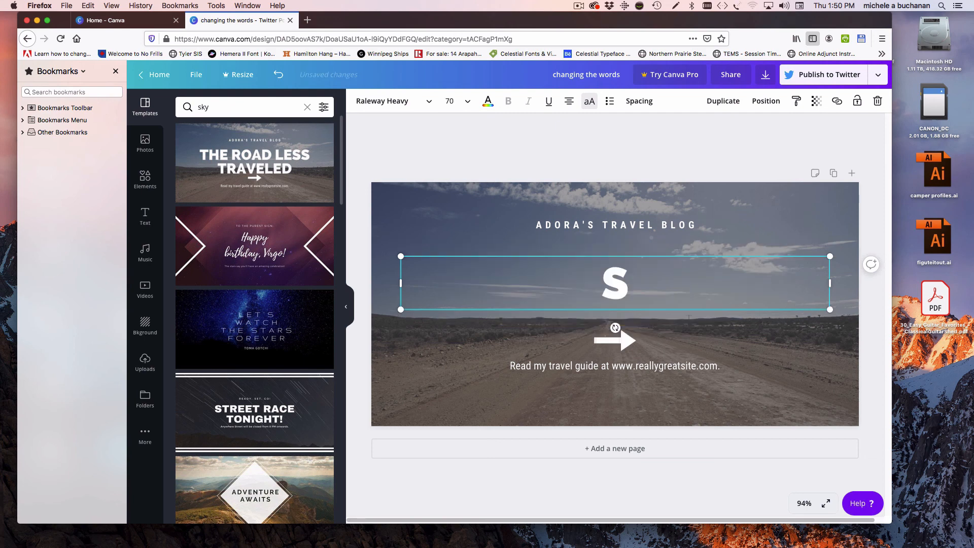
text(LIDE ONE)
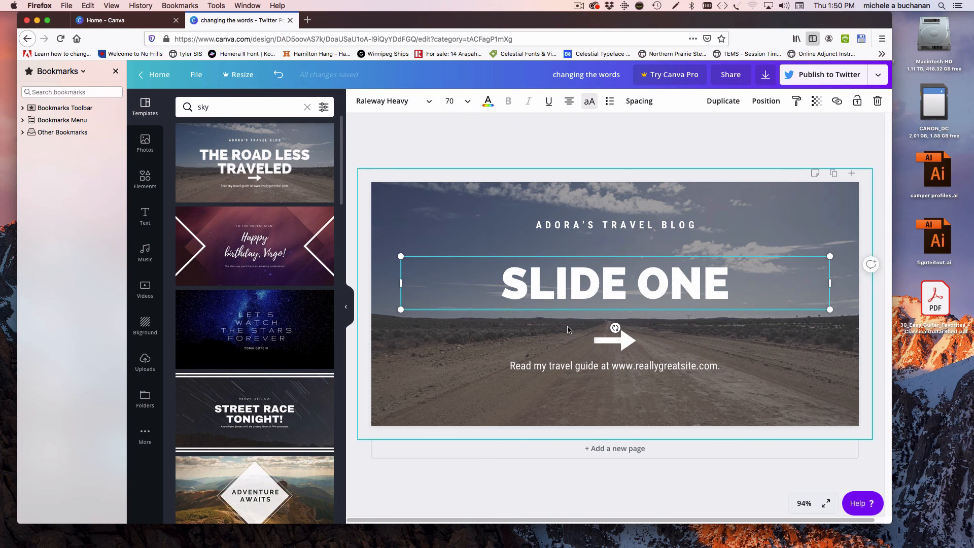
- Delete the white arrow below the heading and the road photo behind the text
click(528, 162)
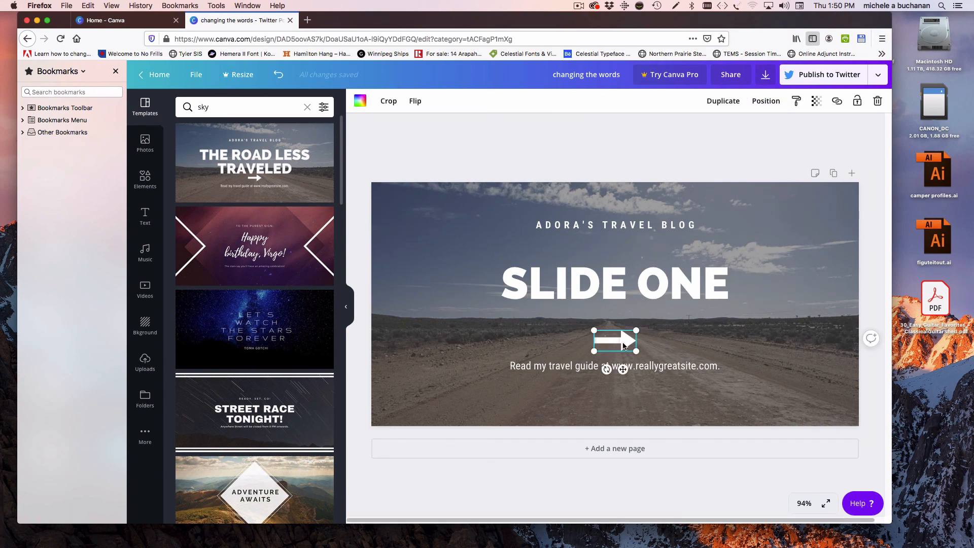
key(BackSpace)
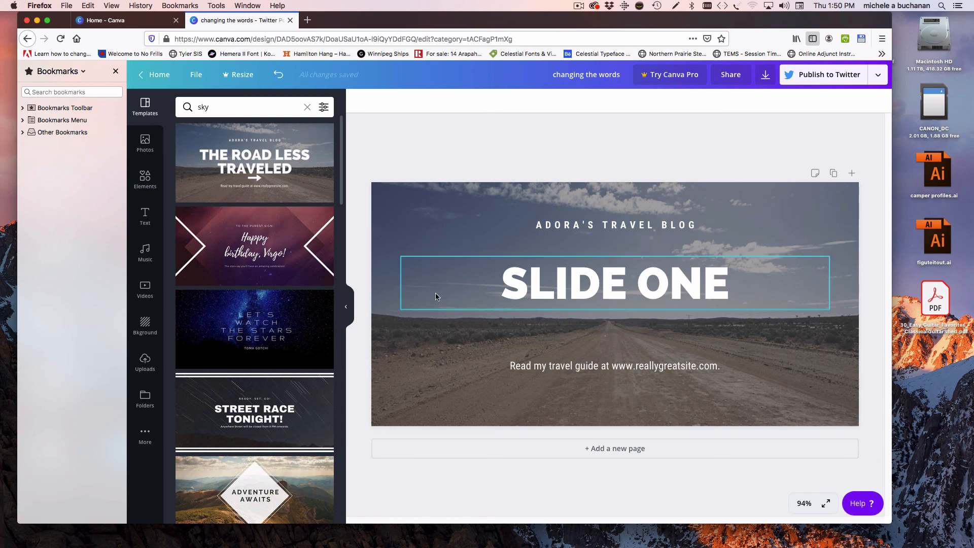
click(433, 227)
click(407, 250)
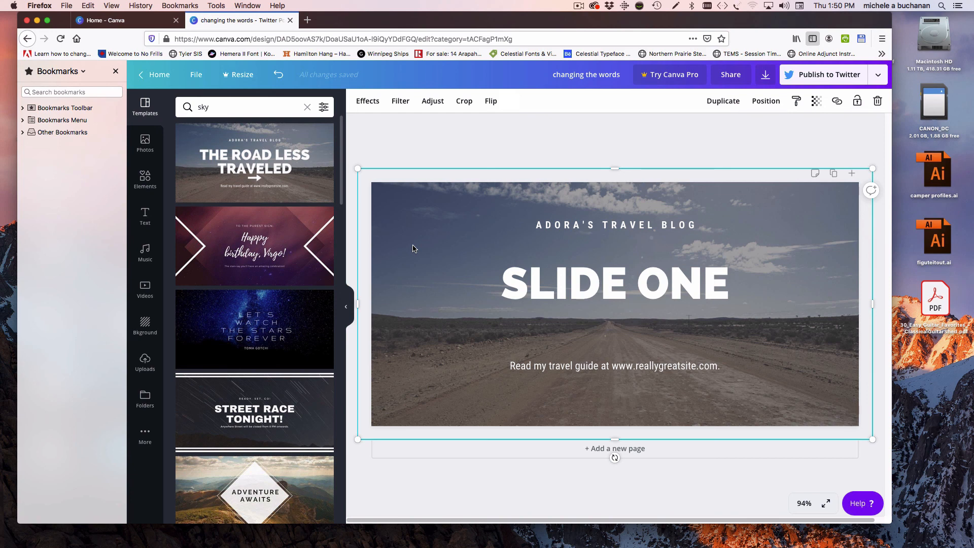
key(Delete)
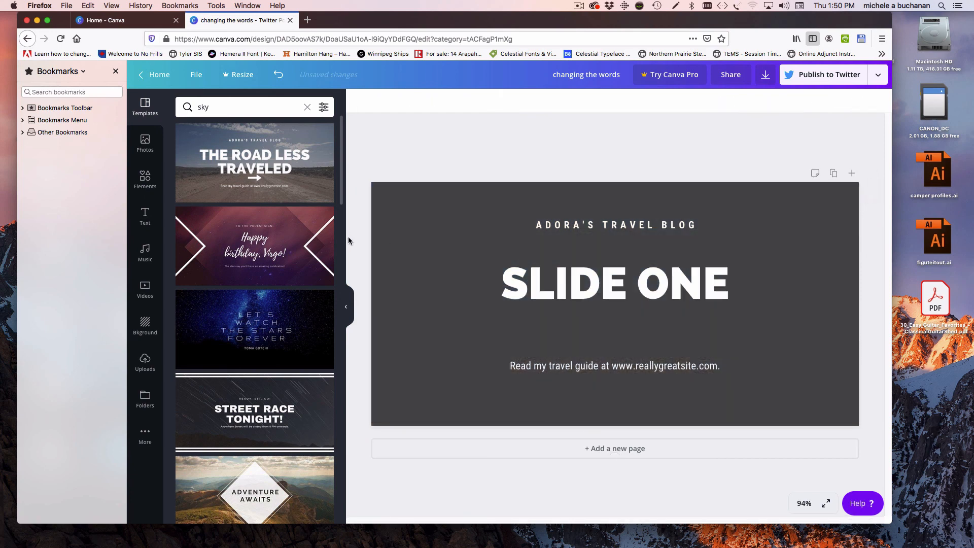
- Search the stock photos for "sky" and browse the uploaded images before returning to the photo results
click(145, 145)
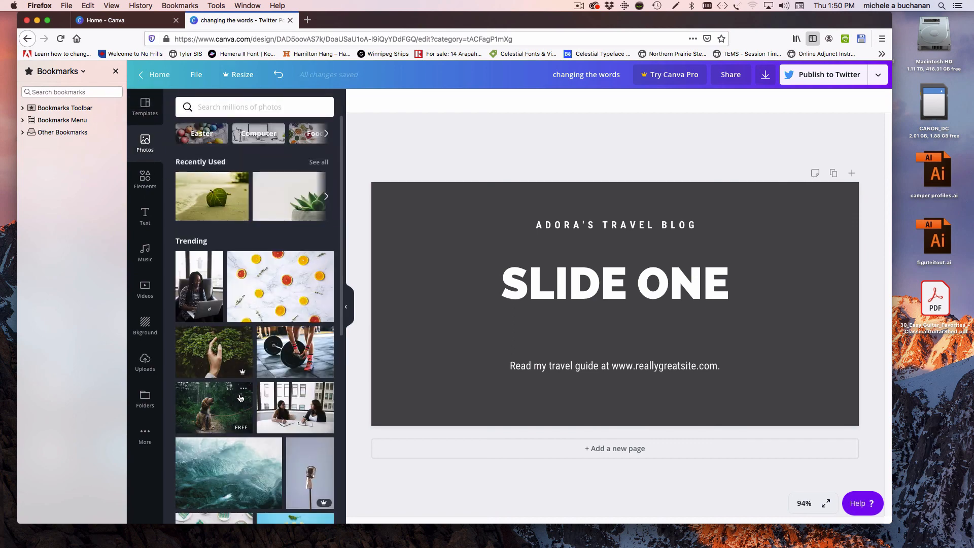
scroll(240, 366, down, 5)
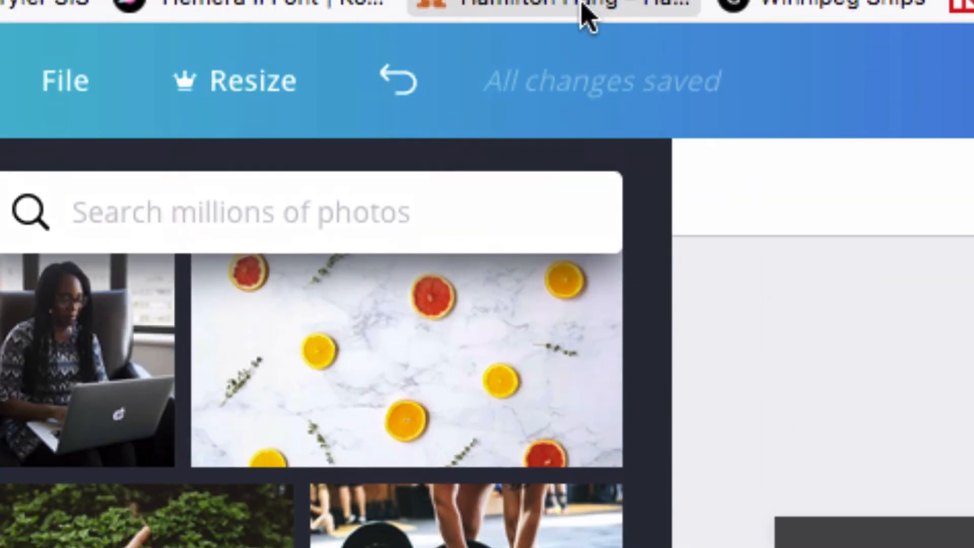
click(278, 213)
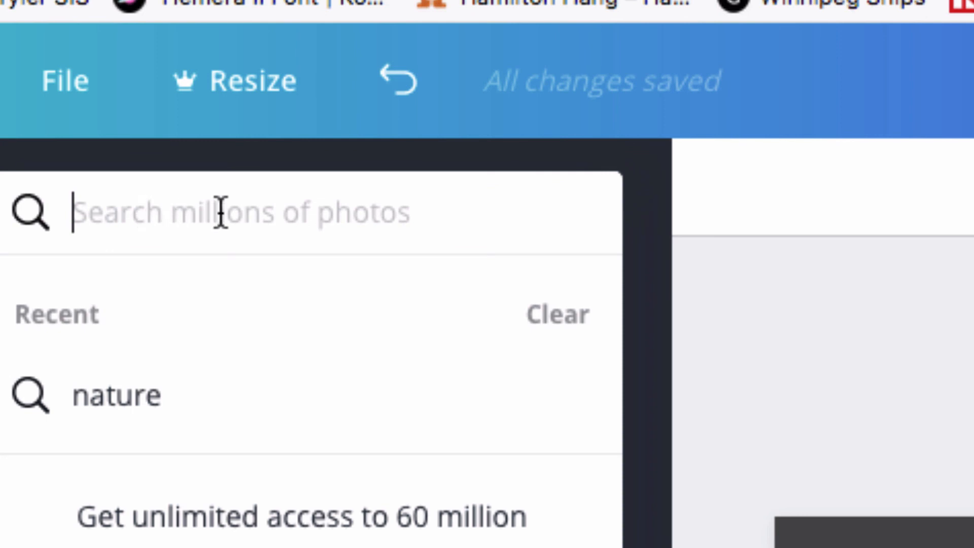
text(sky)
key(Return)
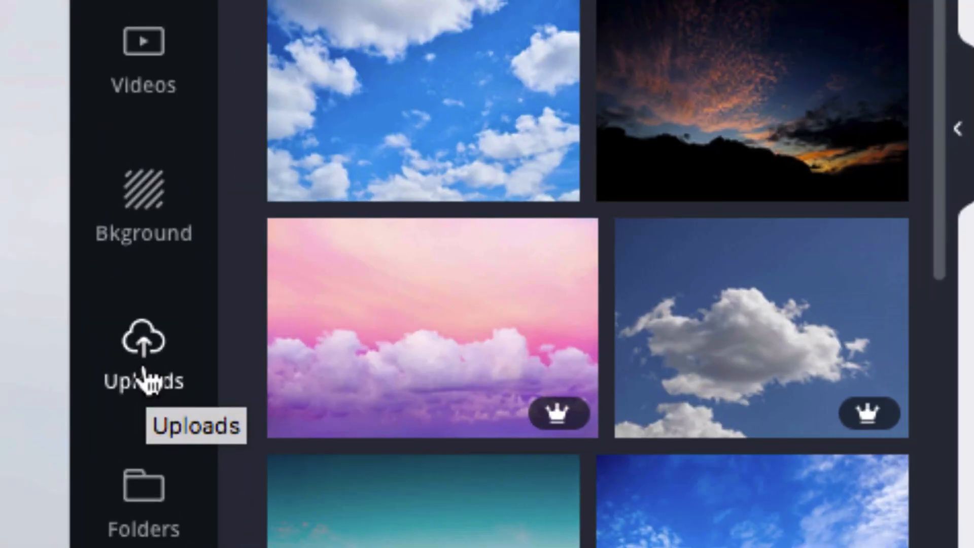
click(144, 375)
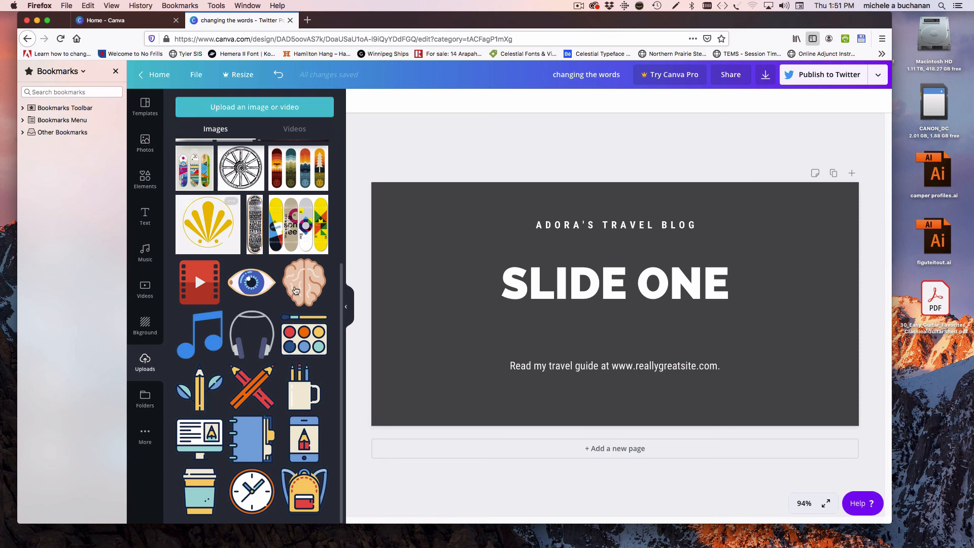
click(146, 147)
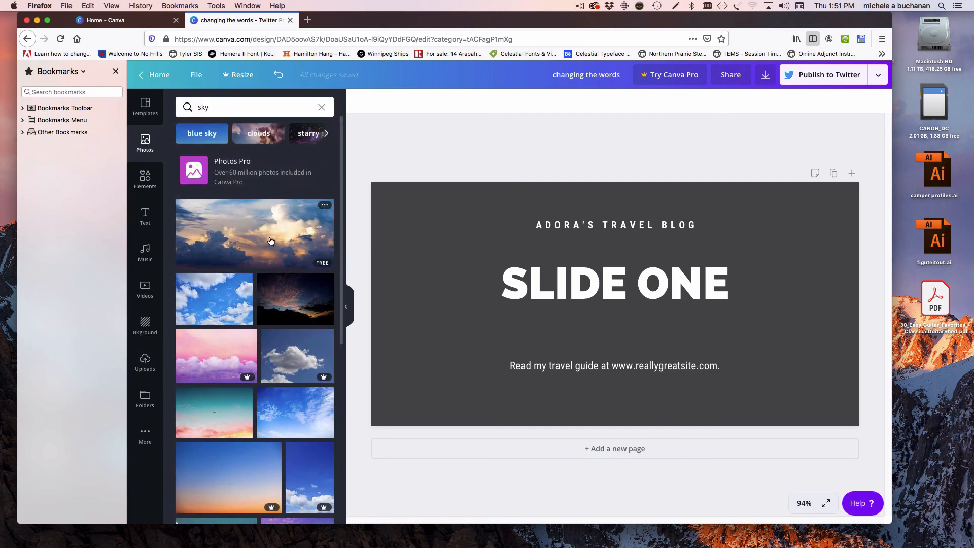
- Add the wide photo of golden-lit clouds to the page and enlarge it to cover the whole background behind the text
drag(270, 241, 467, 235)
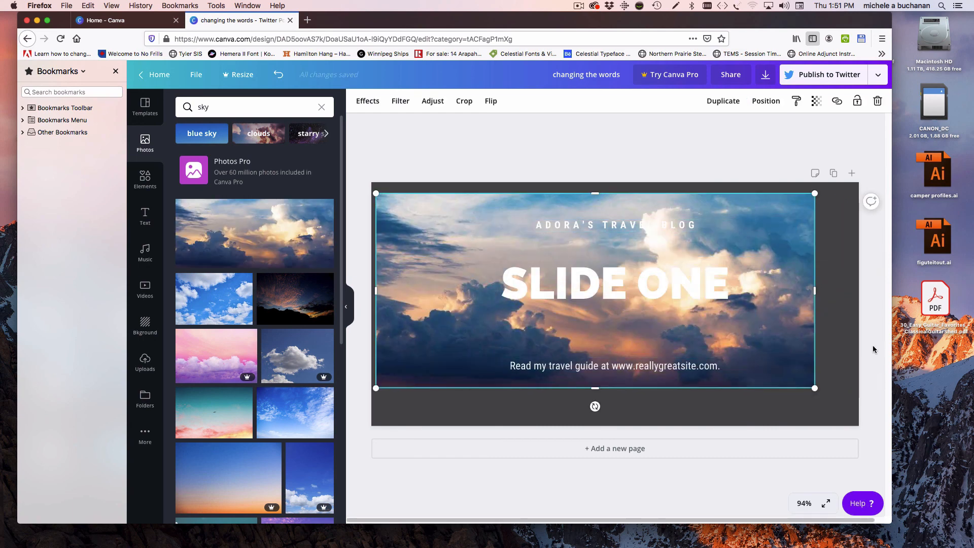
drag(814, 193, 862, 153)
drag(590, 342, 580, 366)
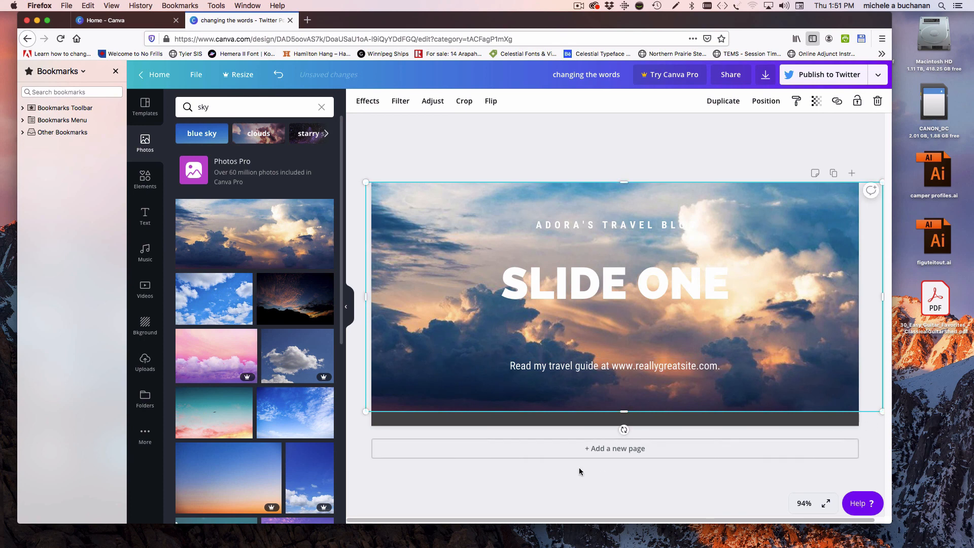
drag(366, 410, 348, 442)
drag(446, 394, 489, 393)
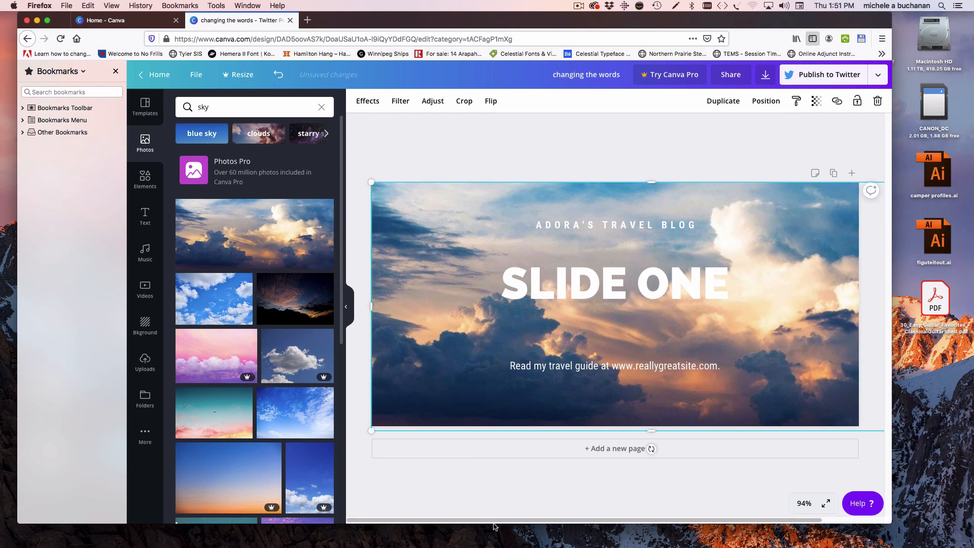
click(495, 506)
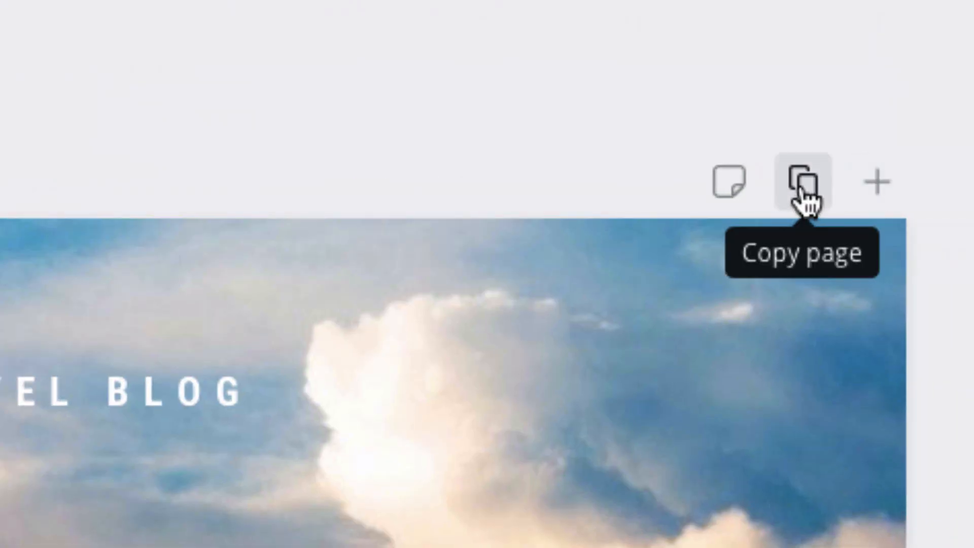
- Duplicate the finished page to create page 2
click(804, 188)
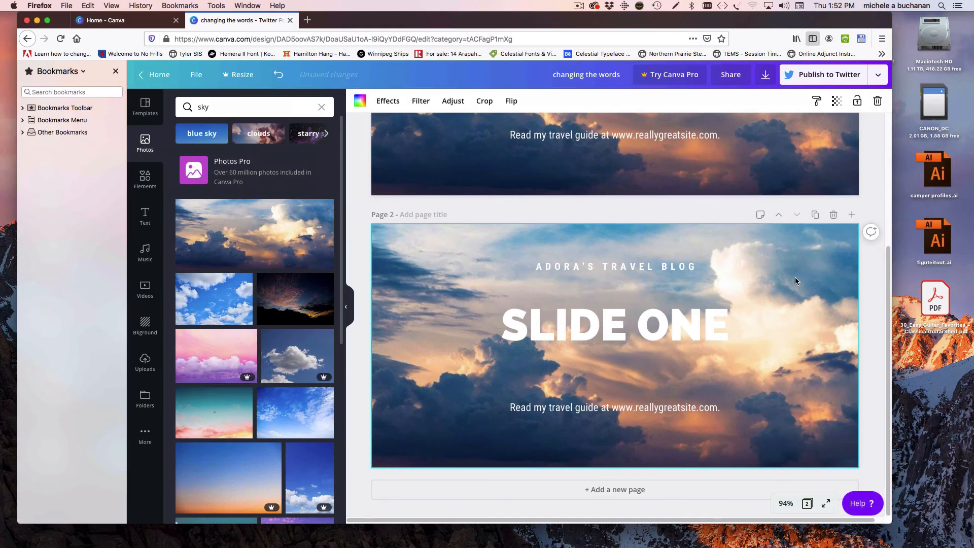
scroll(795, 277, up, 3)
scroll(794, 302, down, 3)
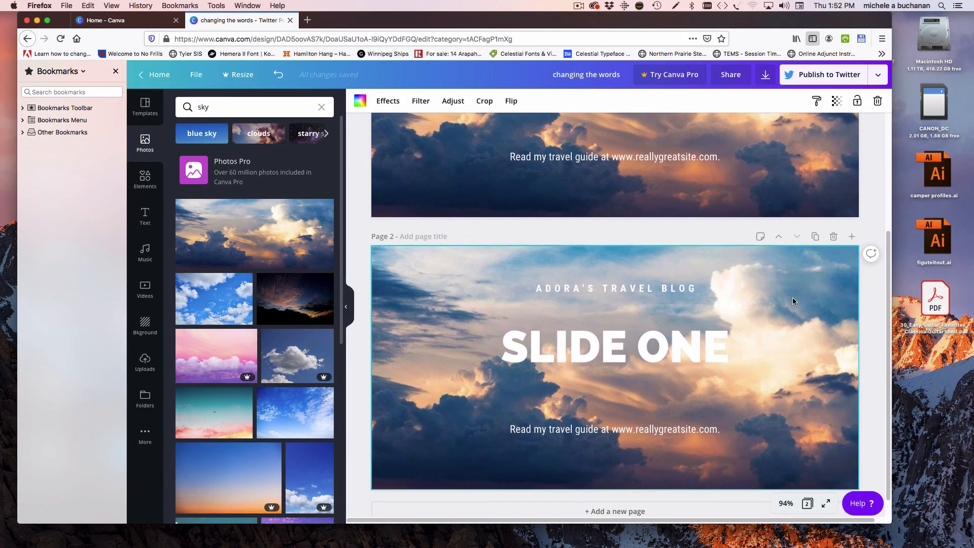
- Replace the word "ONE" in page 2's heading with "TWO" so that it reads "SLIDE TWO"
click(649, 331)
double_click(649, 331)
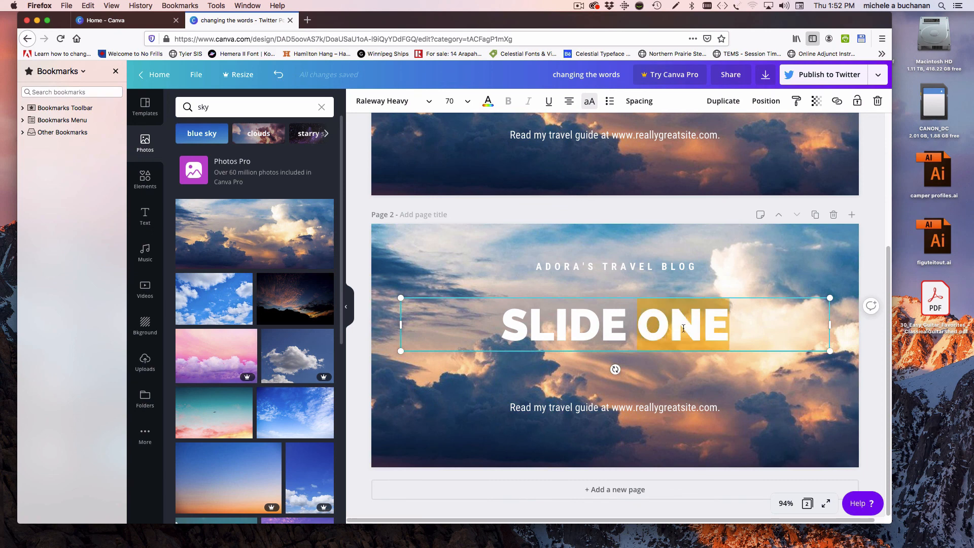
click(655, 325)
key(shift+End)
drag(654, 326, 641, 325)
text(TWO)
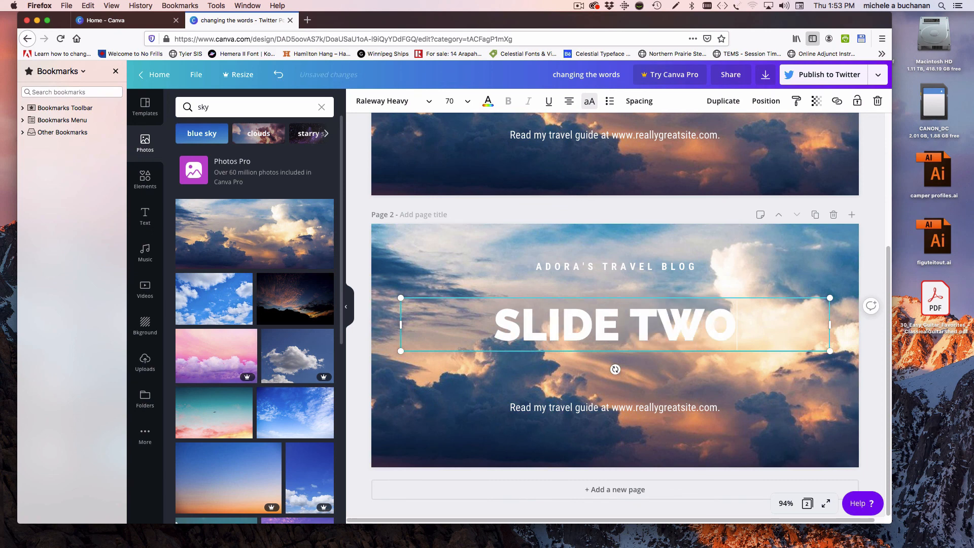
click(663, 216)
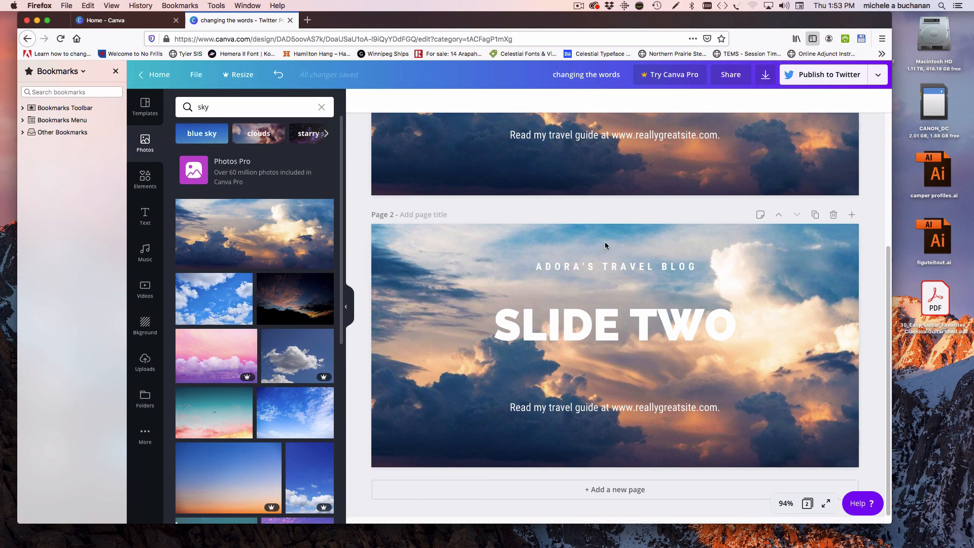
- Replace page 2's background photo with the dark sunset sky over silhouetted hills, enlarged to cover the page
click(457, 245)
key(Delete)
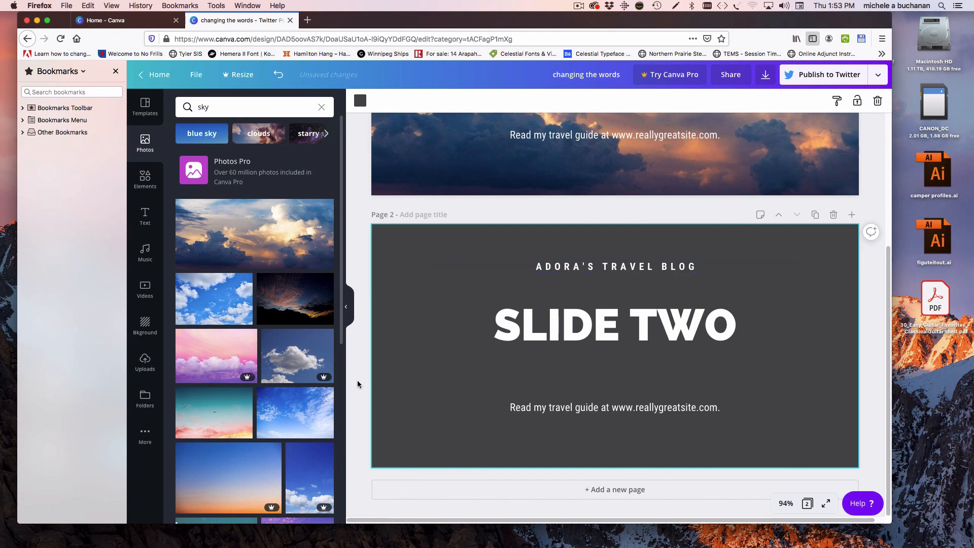
drag(291, 307, 425, 301)
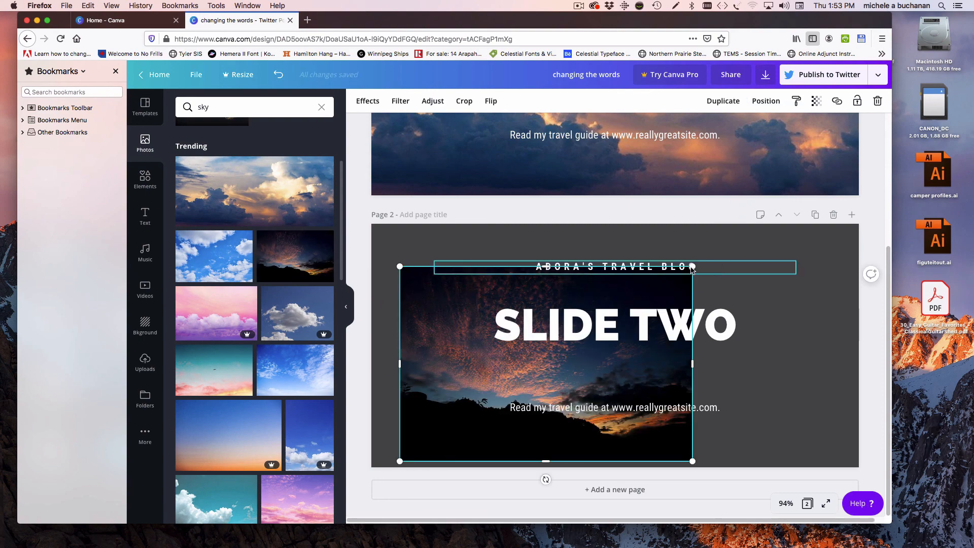
drag(692, 266, 893, 210)
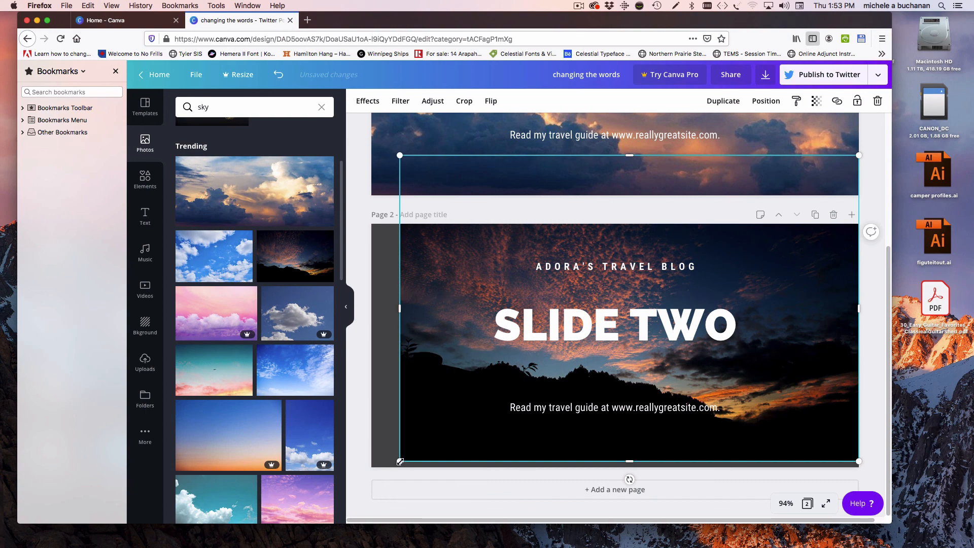
drag(400, 462, 367, 482)
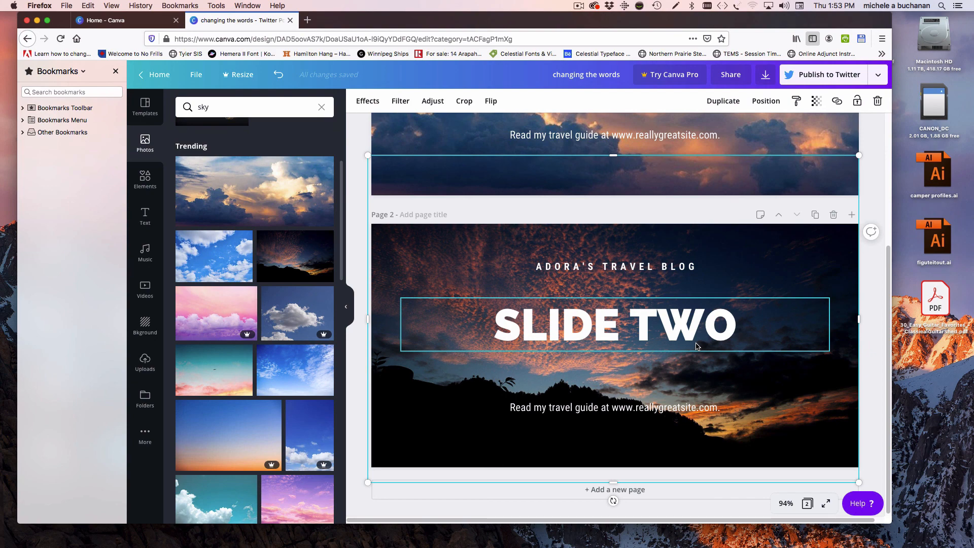
click(874, 283)
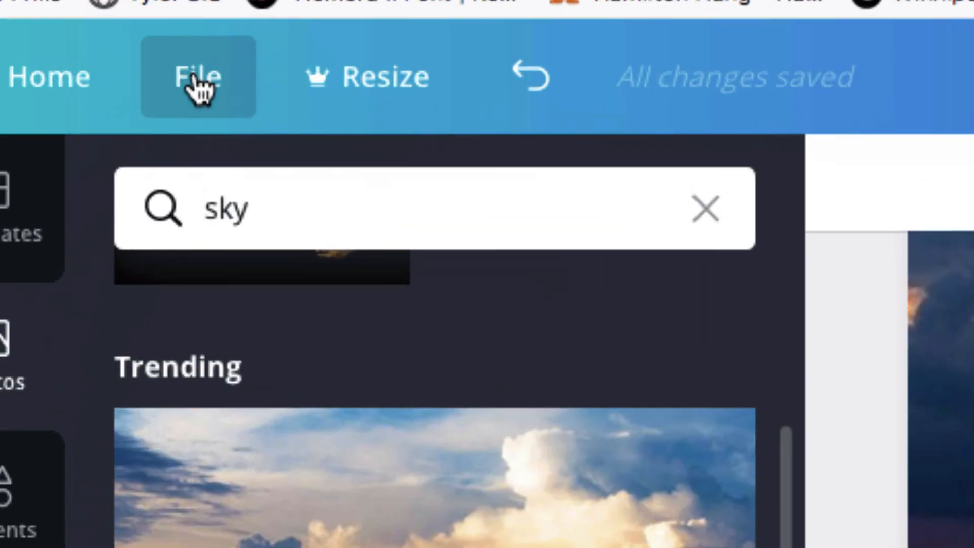
- Save the design
click(200, 92)
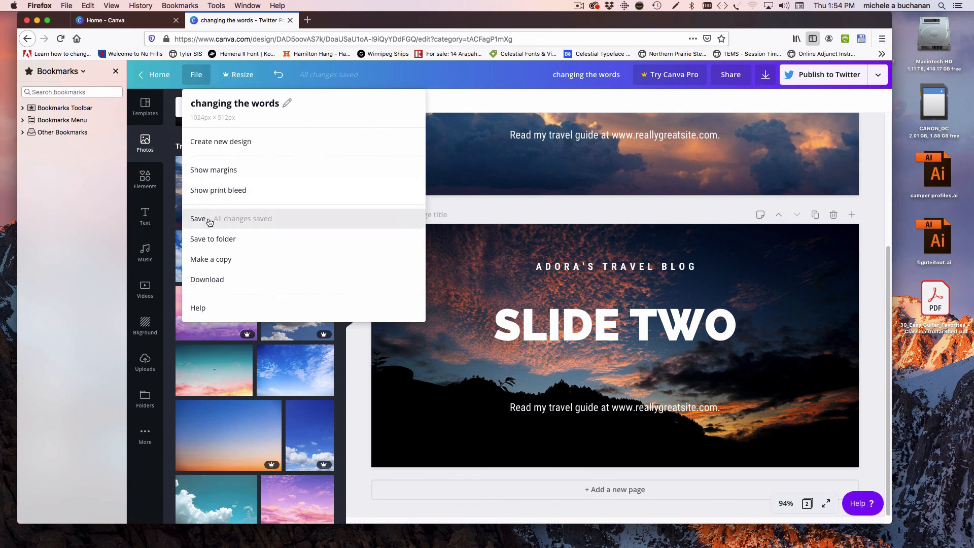
click(203, 221)
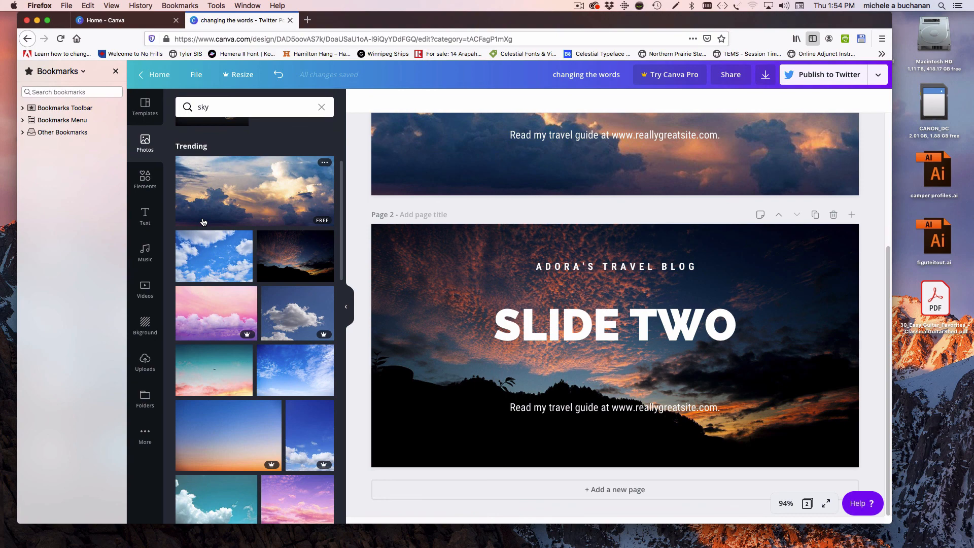
- Undo and redo the placement and resizing of page 2's sunset photo
key(super+z)
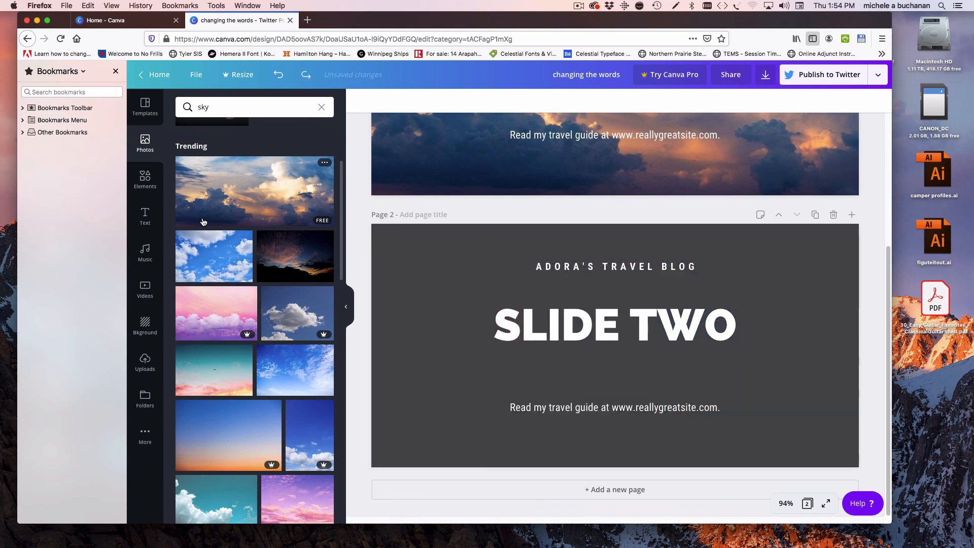
key(super+shift+z)
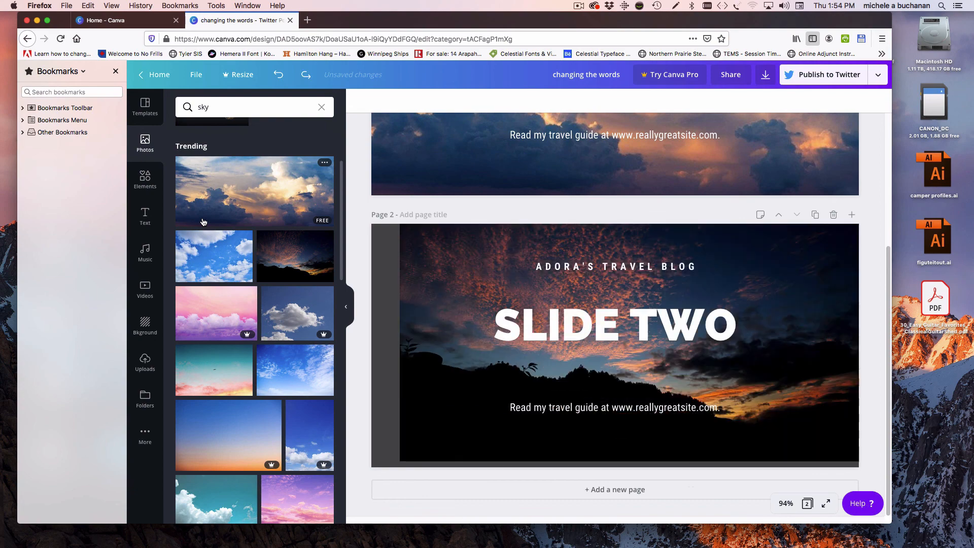
key(super+shift+z)
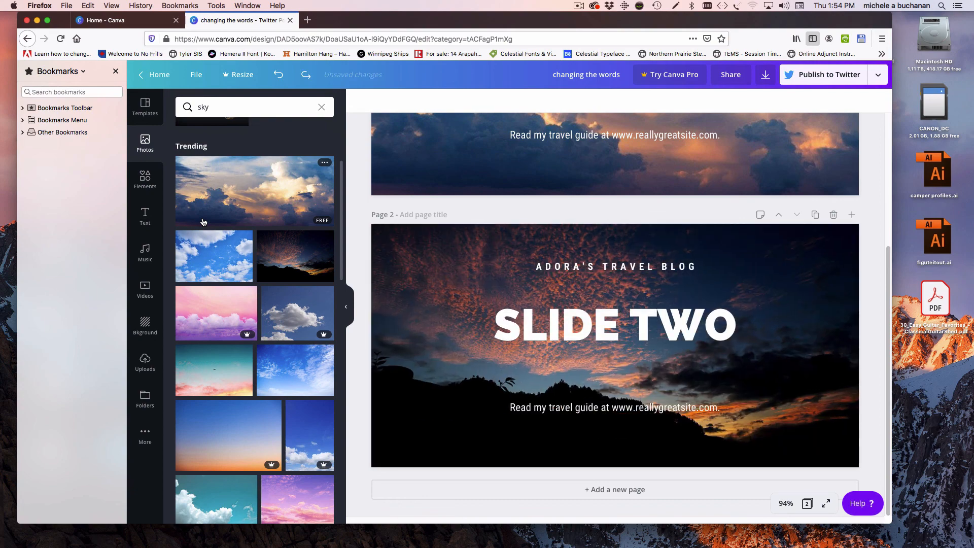
key(super+z)
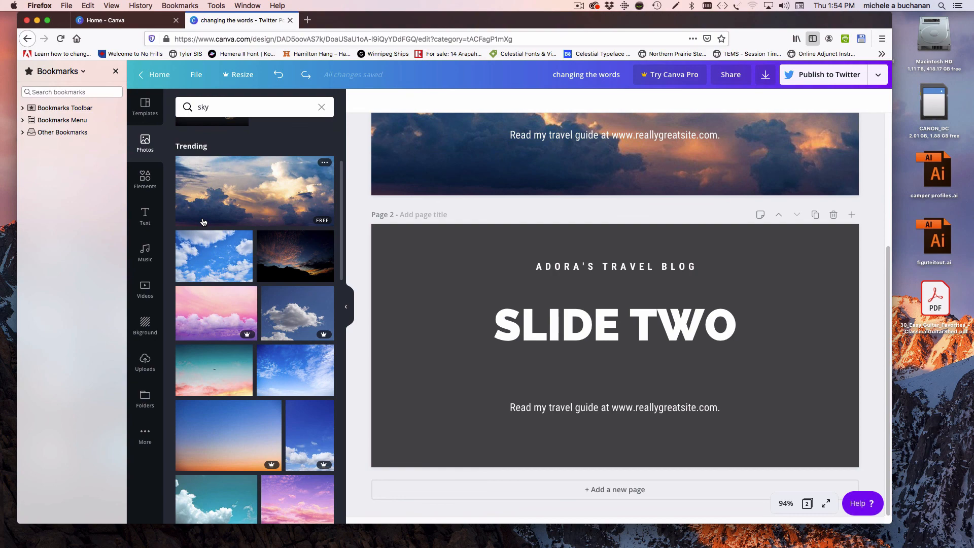
key(super+shift+z)
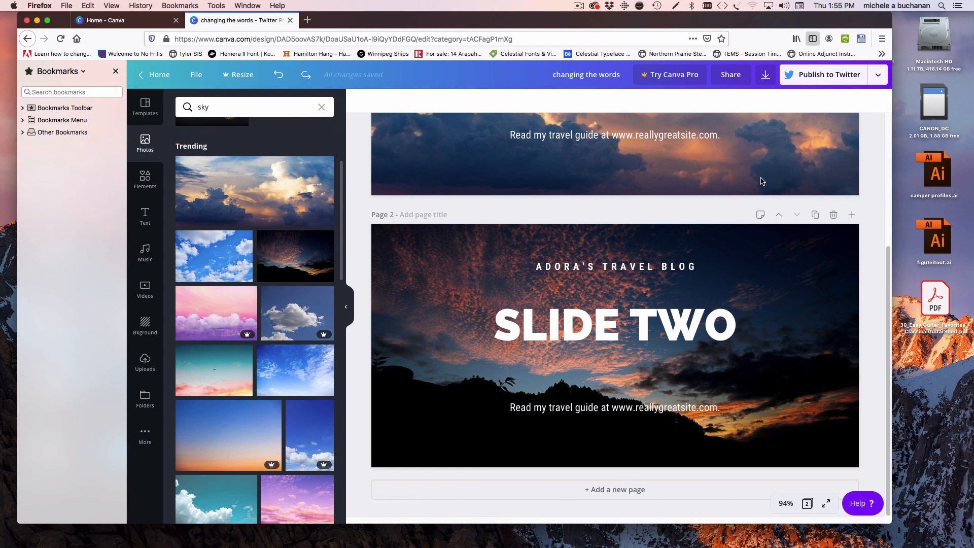
- Download all pages of the design as a PDF Print file without crop marks and bleed
click(764, 76)
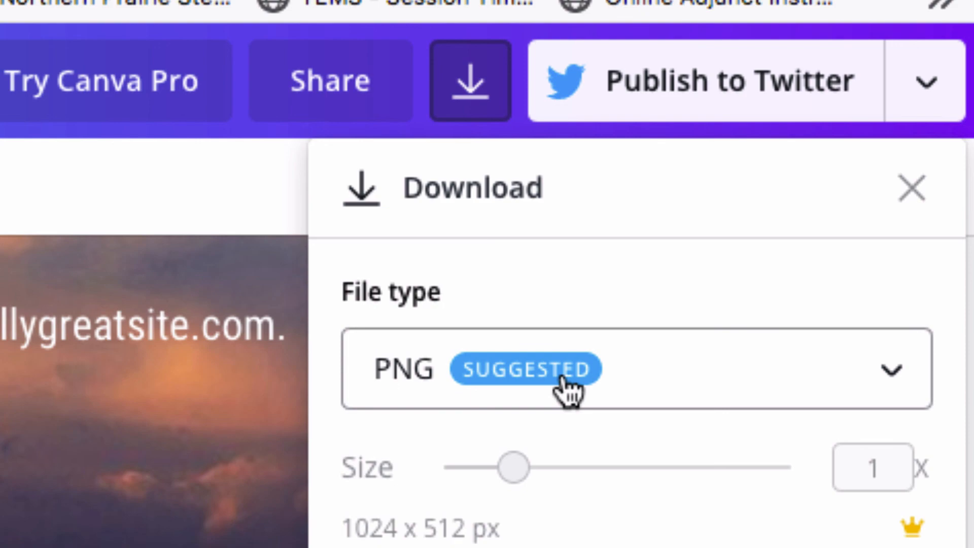
click(761, 386)
scroll(547, 522, down, 2)
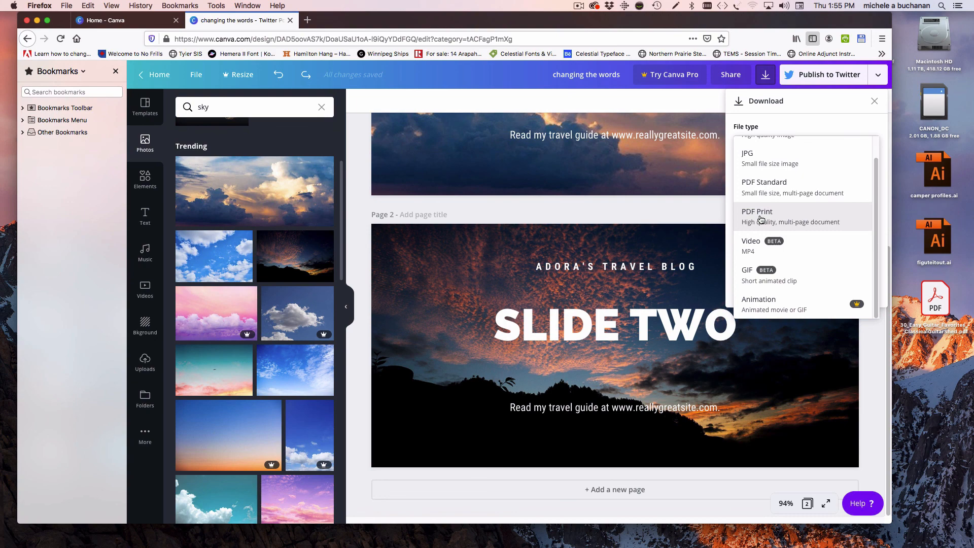
click(761, 219)
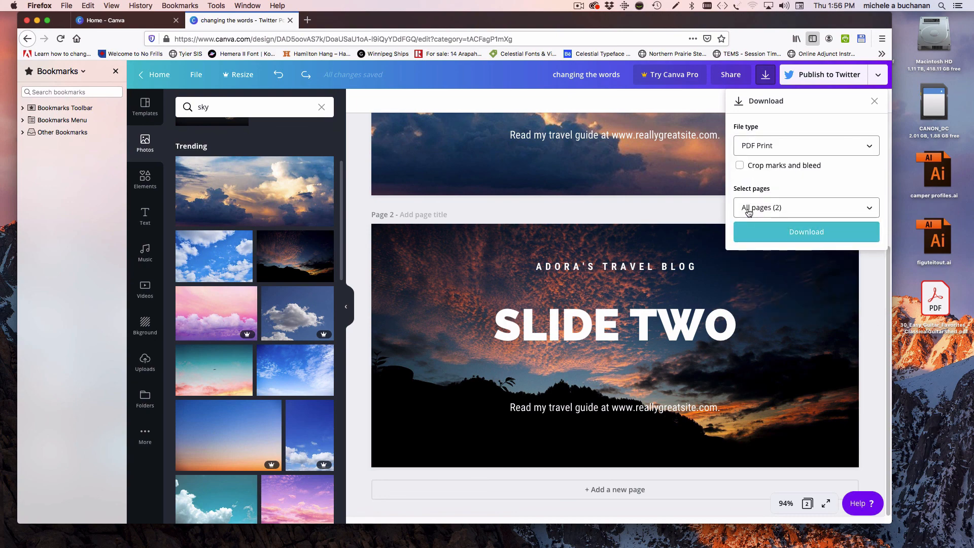
click(799, 234)
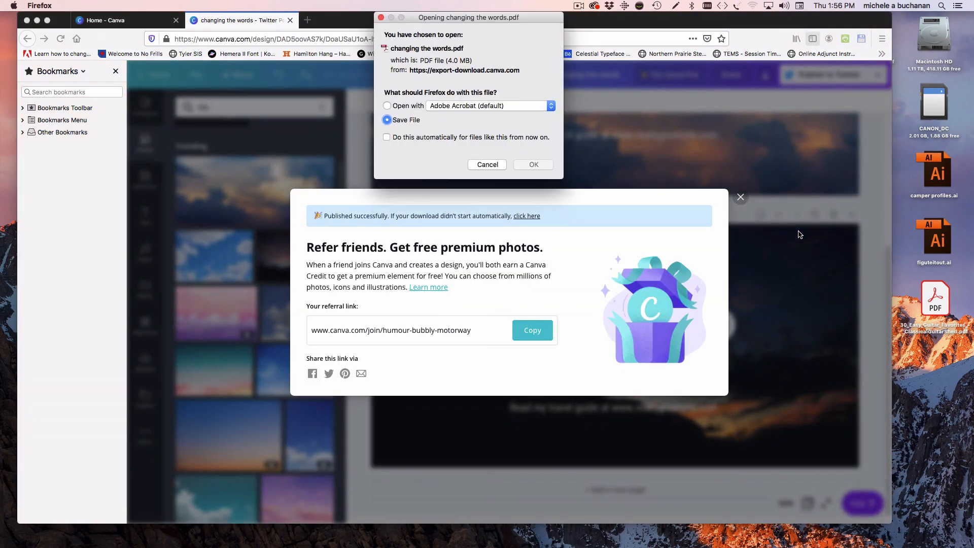
- Open the downloaded "changing the words.pdf" in Adobe Acrobat and review both pages
click(387, 106)
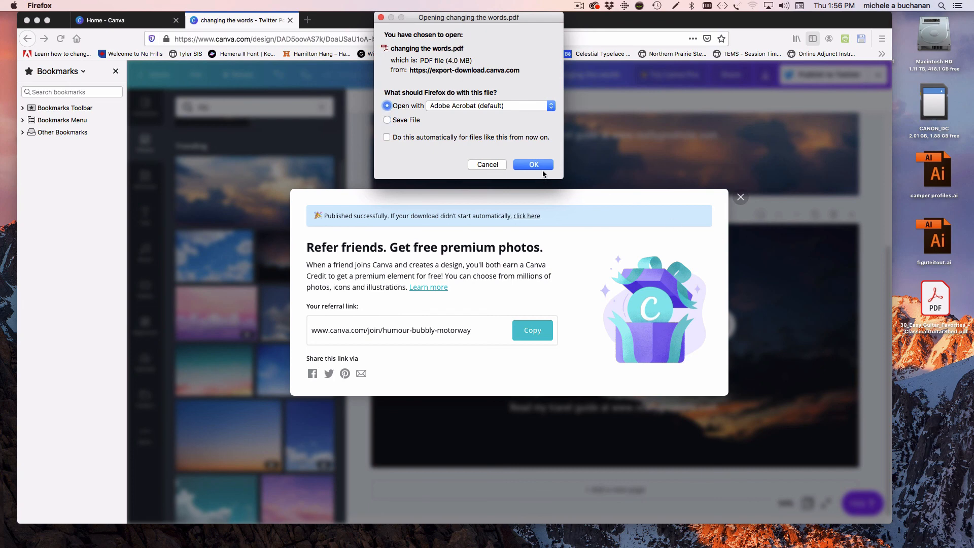
click(544, 167)
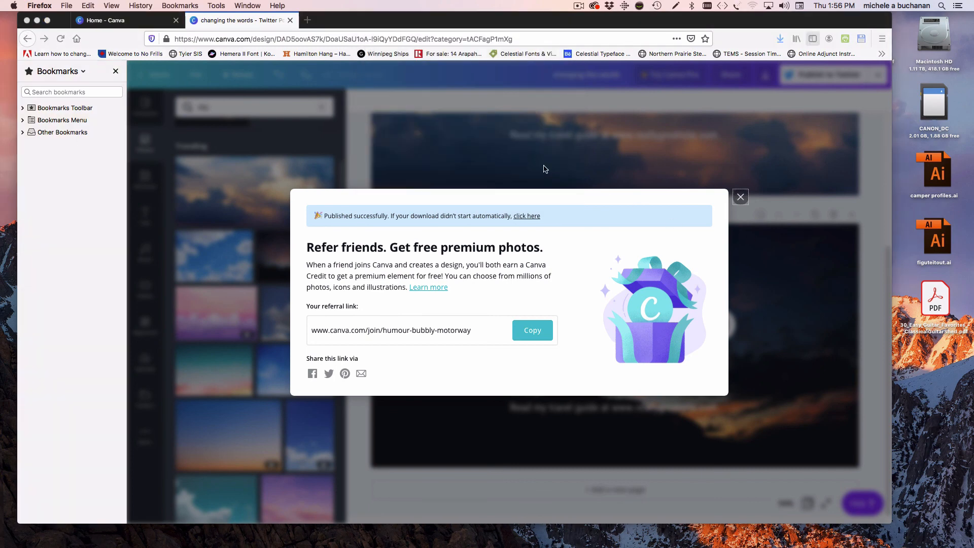
scroll(518, 286, up, 3)
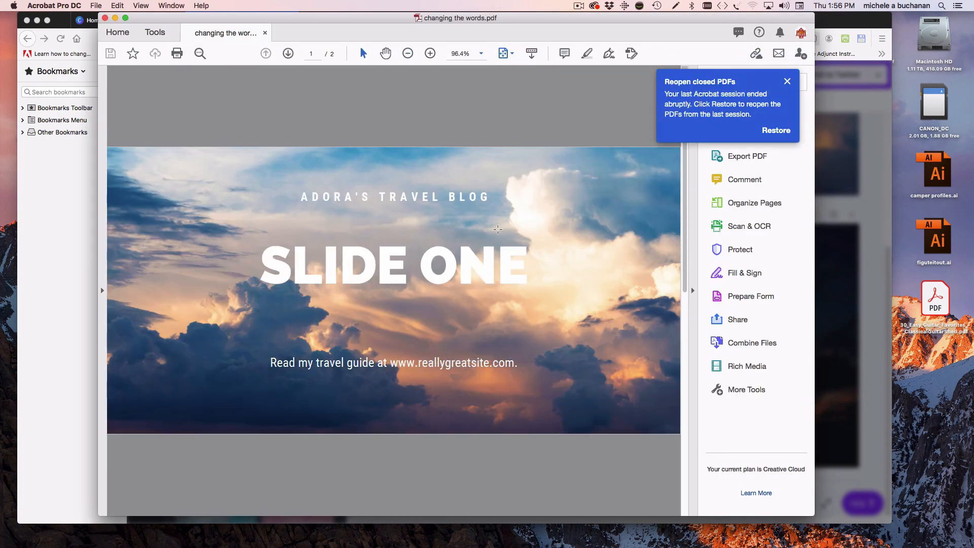
scroll(493, 254, down, 3)
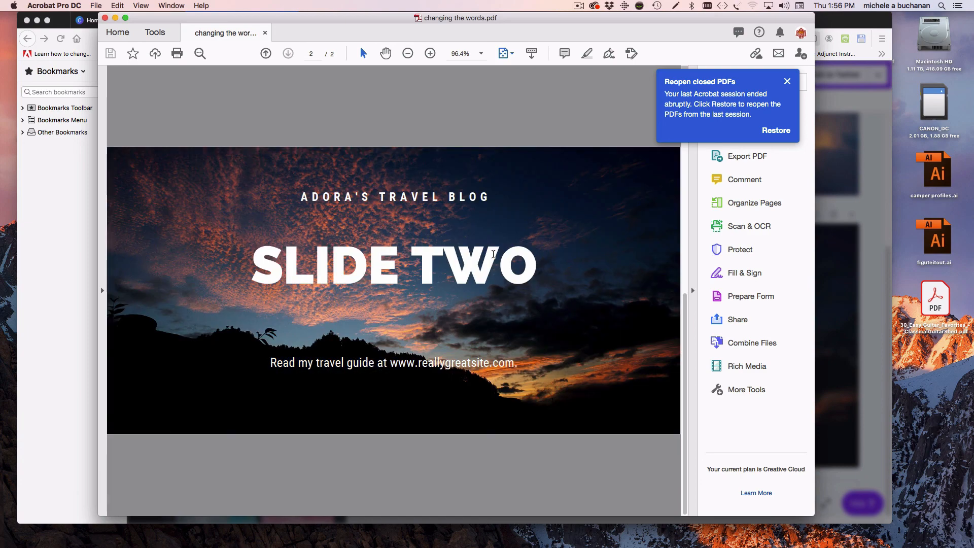